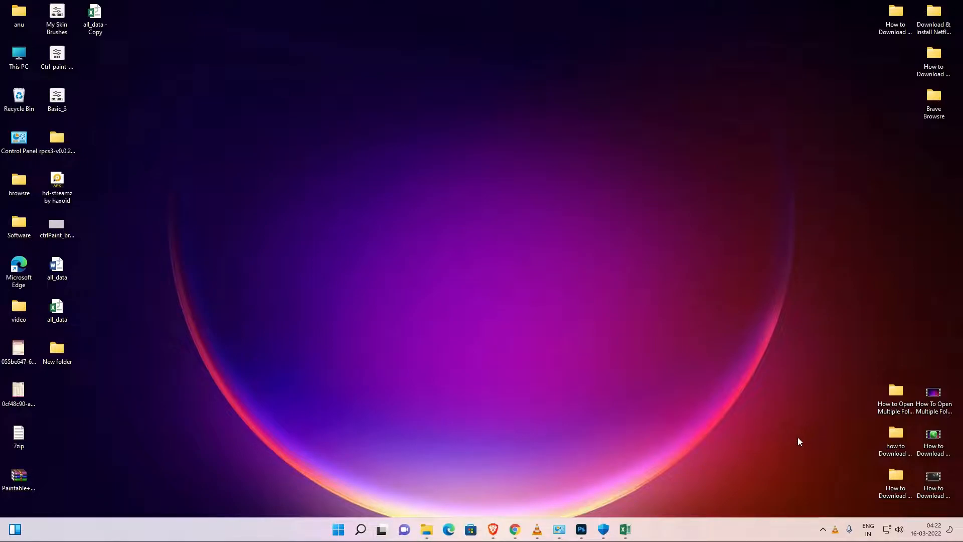
- Bring the all_data workbook back and enter MD "" in cell B2
{"action": "left_click", "coordinate": [625, 530]}
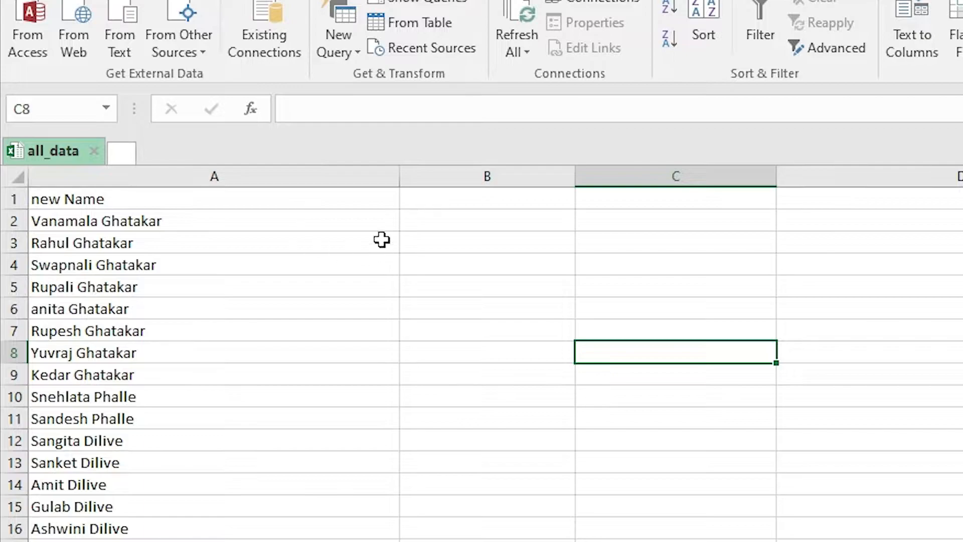
{"action": "left_click", "coordinate": [284, 221]}
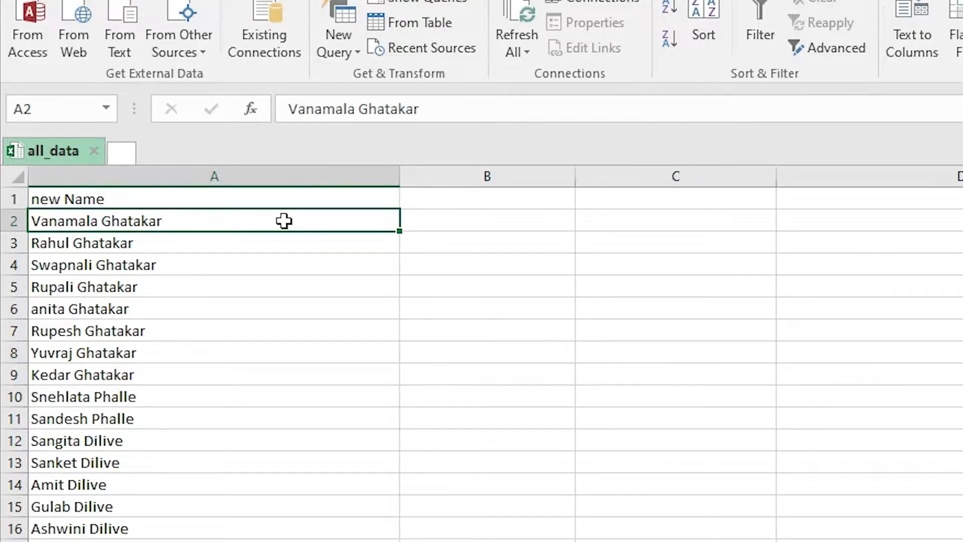
{"action": "left_click", "coordinate": [496, 226]}
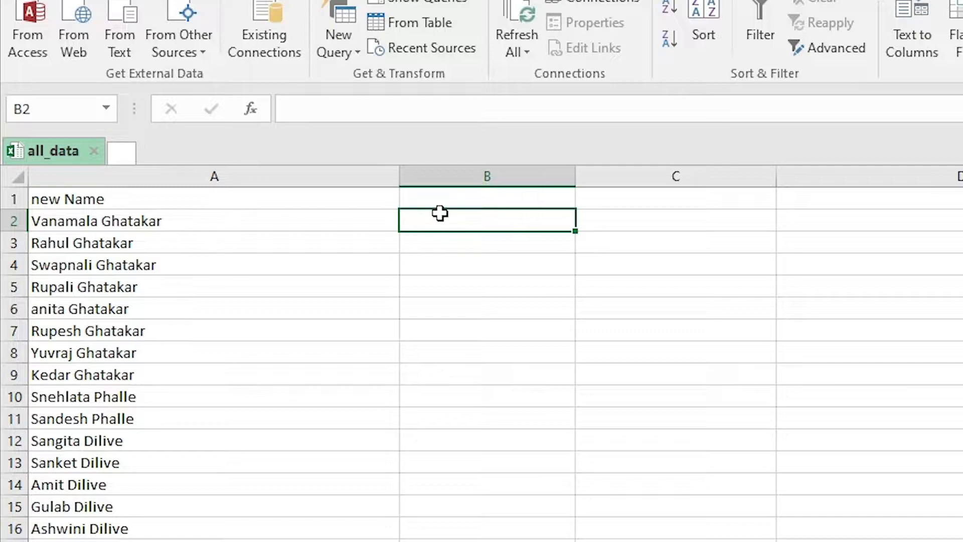
{"action": "type", "text": "MD"}
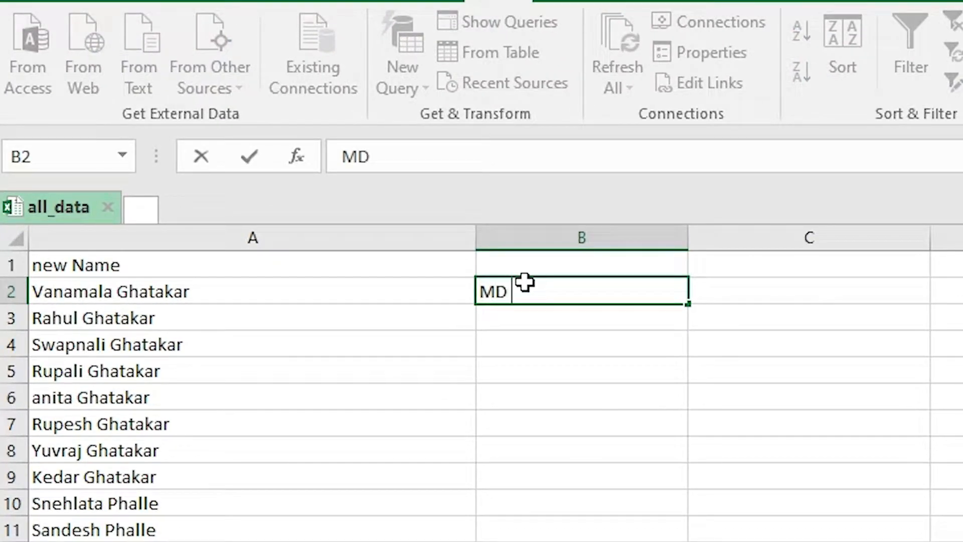
{"action": "left_click", "coordinate": [201, 291]}
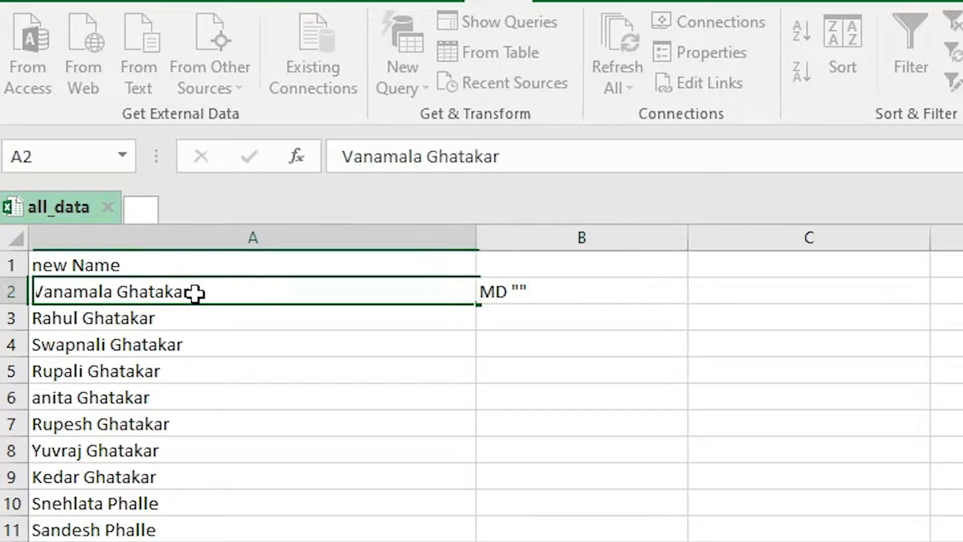
- Copy the name from A2 and paste it between the quotes of B2's MD command
{"action": "double_click", "coordinate": [93, 292]}
{"action": "left_click_drag", "start_coordinate": [199, 290], "coordinate": [32, 292]}
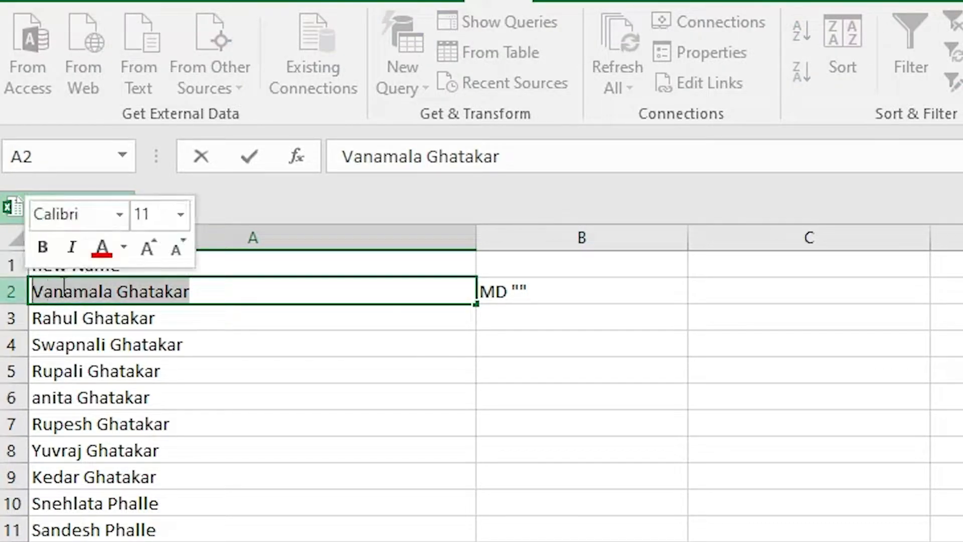
{"action": "right_click", "coordinate": [64, 288]}
{"action": "left_click", "coordinate": [142, 340]}
{"action": "left_click", "coordinate": [531, 291]}
{"action": "key", "text": "Left"}
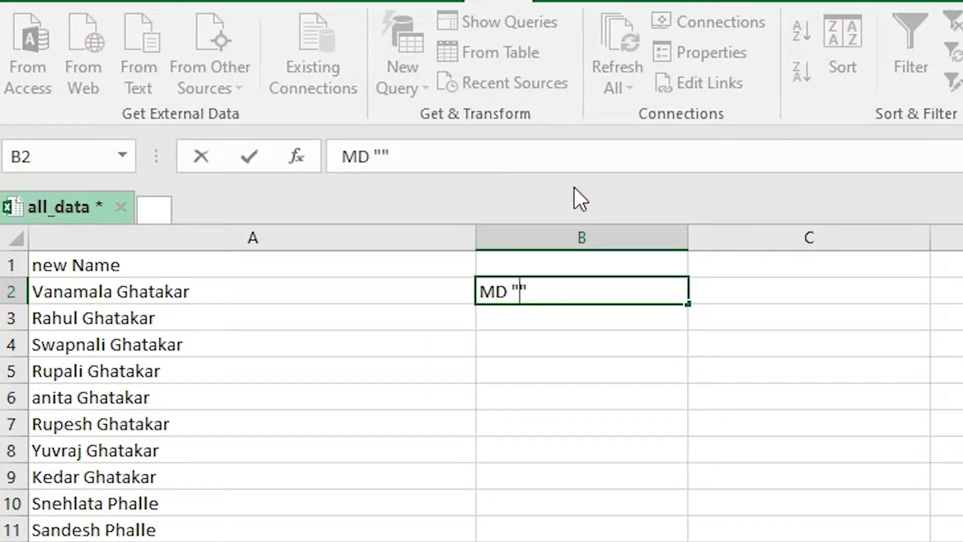
{"action": "key", "text": "ctrl+v"}
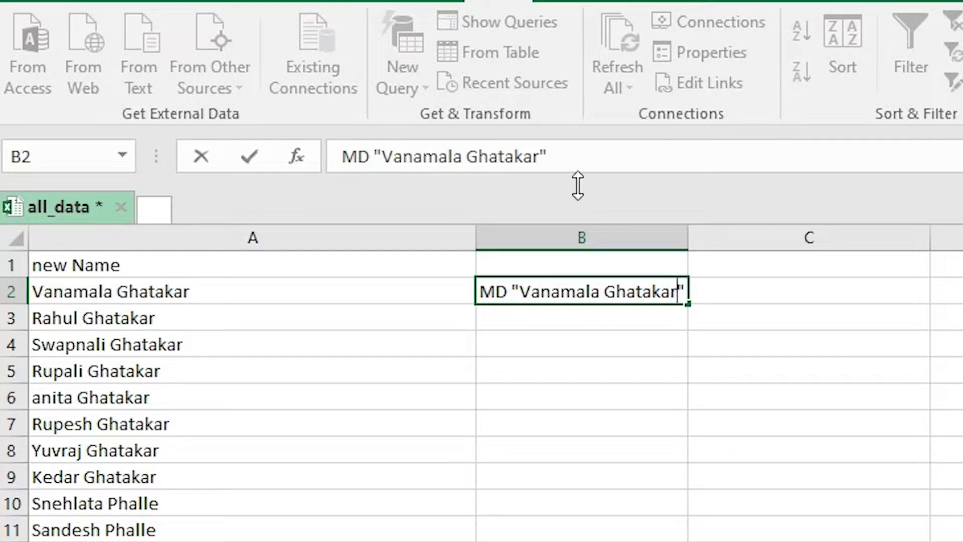
{"action": "left_click", "coordinate": [99, 1]}
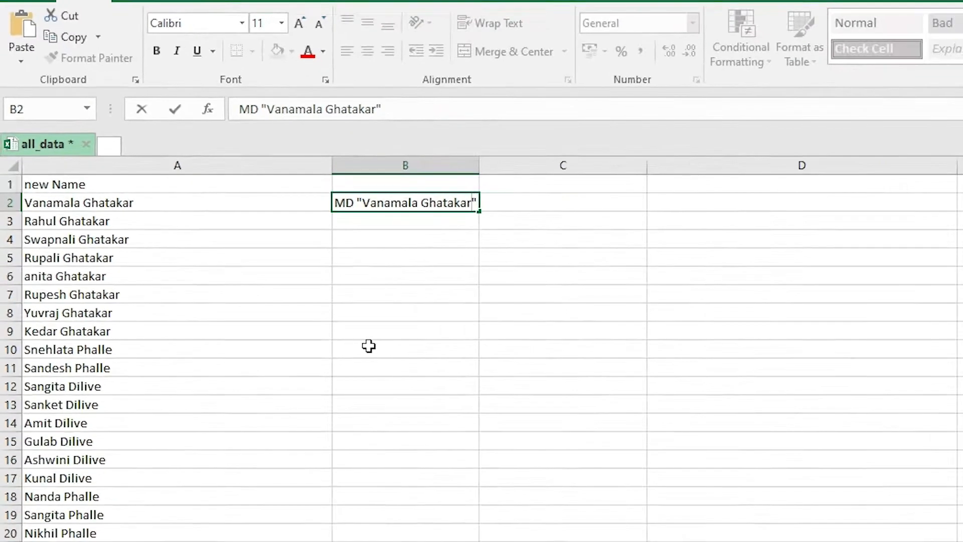
{"action": "left_click", "coordinate": [423, 326]}
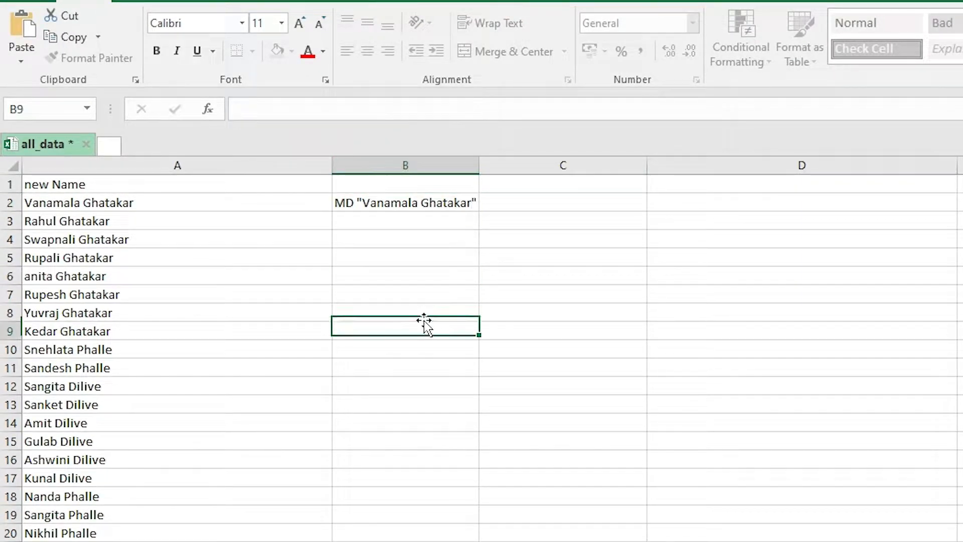
- Flash Fill column B with MD commands for all names, copy column B, and minimize Excel
{"action": "left_click", "coordinate": [349, 5]}
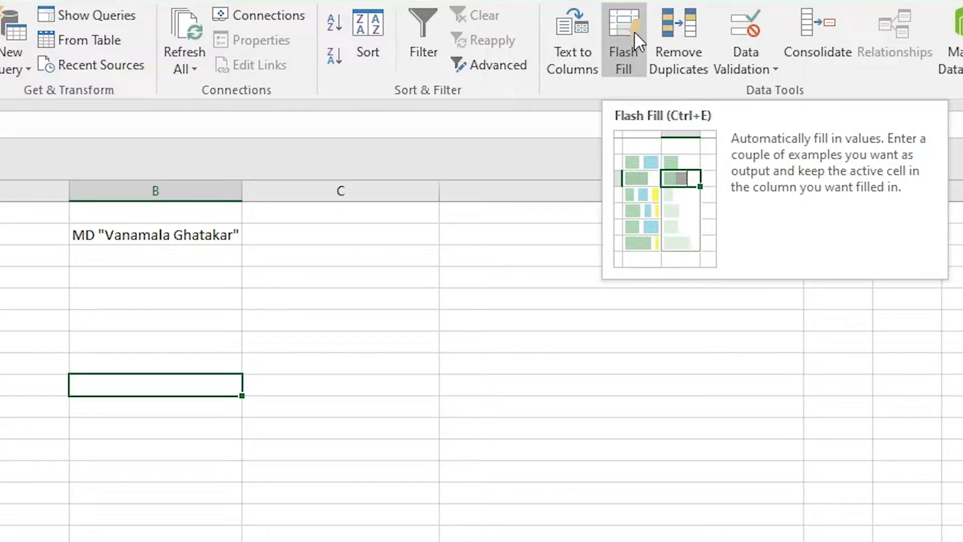
{"action": "left_click", "coordinate": [634, 32]}
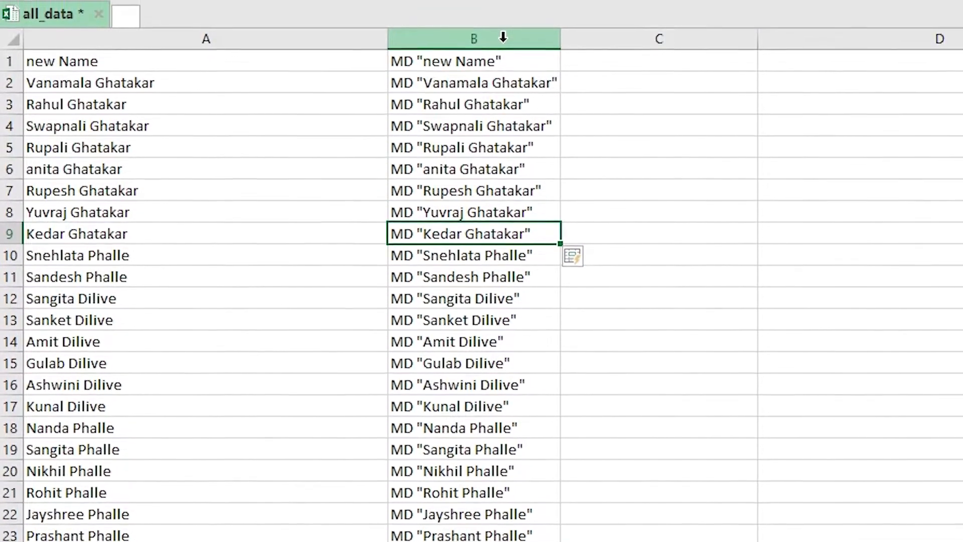
{"action": "left_click", "coordinate": [503, 4]}
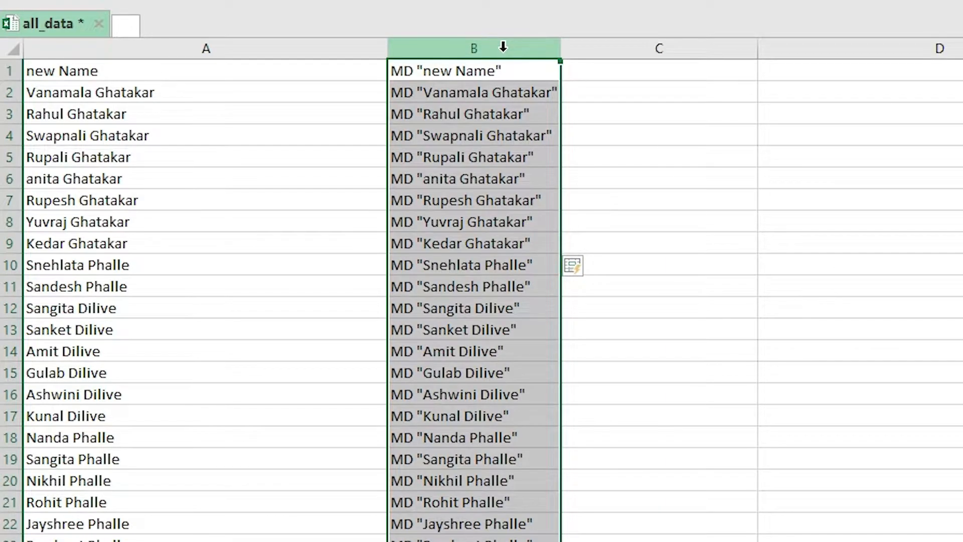
{"action": "right_click", "coordinate": [503, 46]}
{"action": "left_click", "coordinate": [577, 93]}
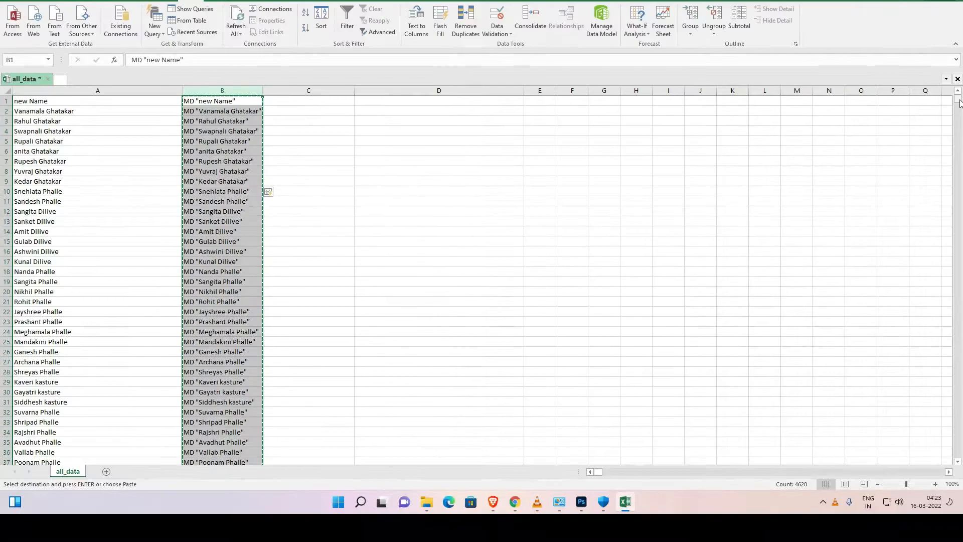
{"action": "mouse_move", "coordinate": [958, 99]}
{"action": "left_mouse_down"}
{"action": "mouse_move", "coordinate": [958, 335]}
{"action": "mouse_move", "coordinate": [958, 99]}
{"action": "left_mouse_up"}
{"action": "left_click", "coordinate": [906, 0]}
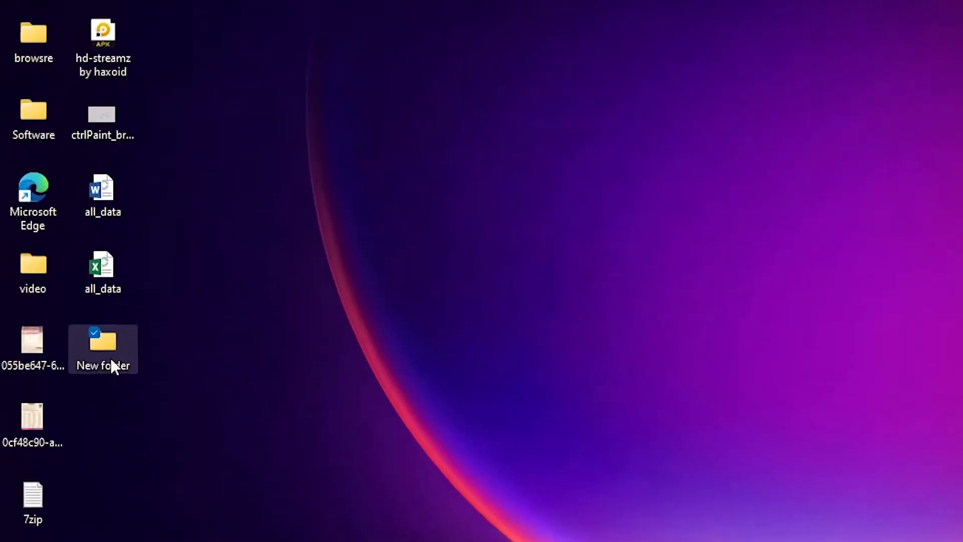
- Open New folder > my foldre and create a New Text Document with its default name
{"action": "double_click", "coordinate": [59, 332]}
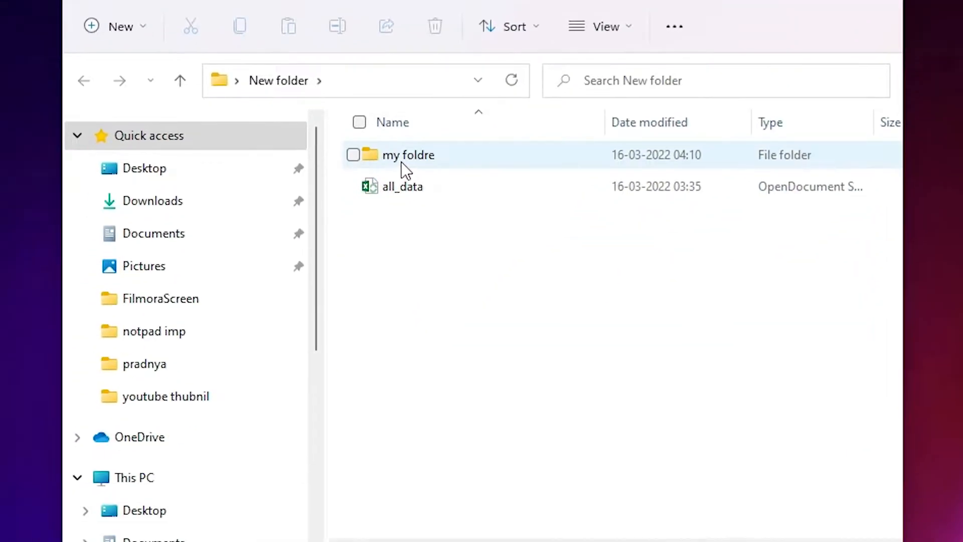
{"action": "double_click", "coordinate": [401, 162]}
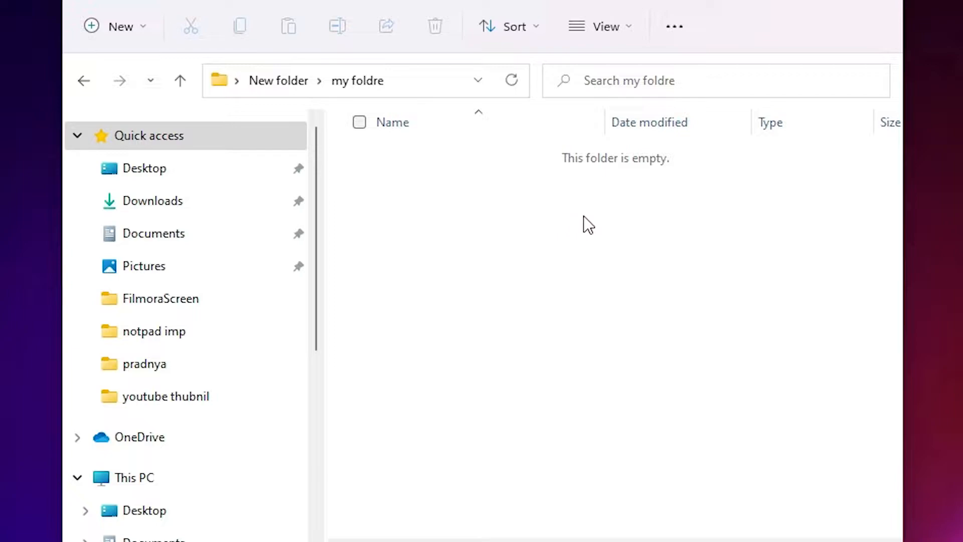
{"action": "right_click", "coordinate": [404, 228]}
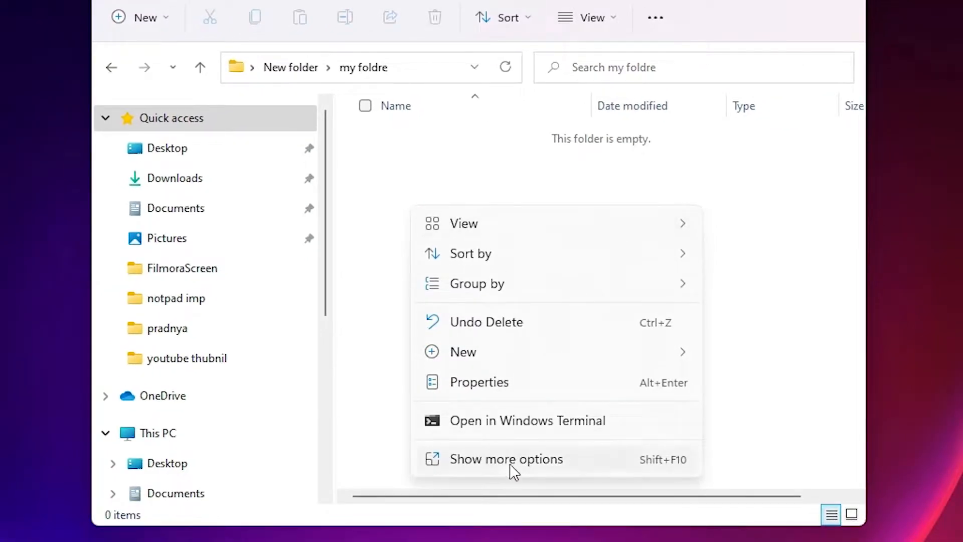
{"action": "left_click", "coordinate": [510, 464]}
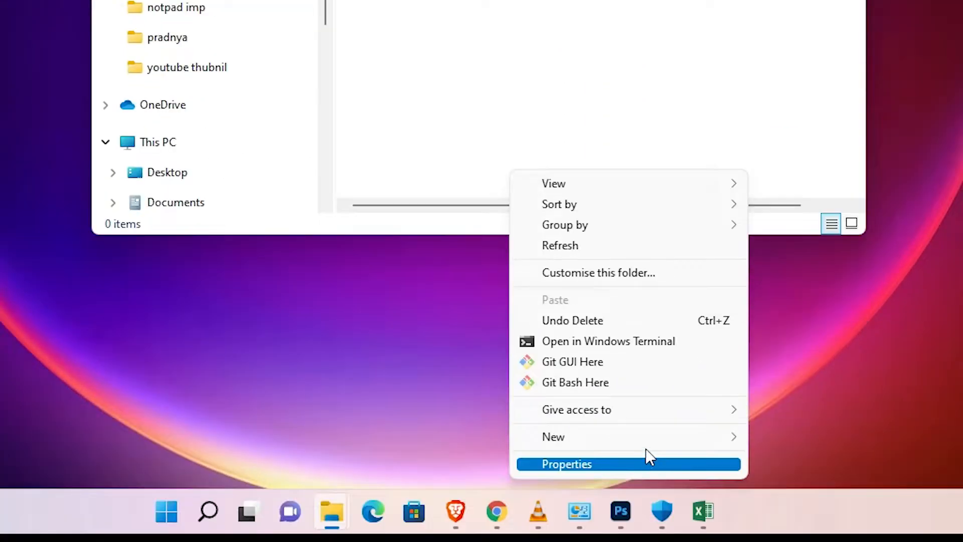
{"action": "mouse_move", "coordinate": [644, 442]}
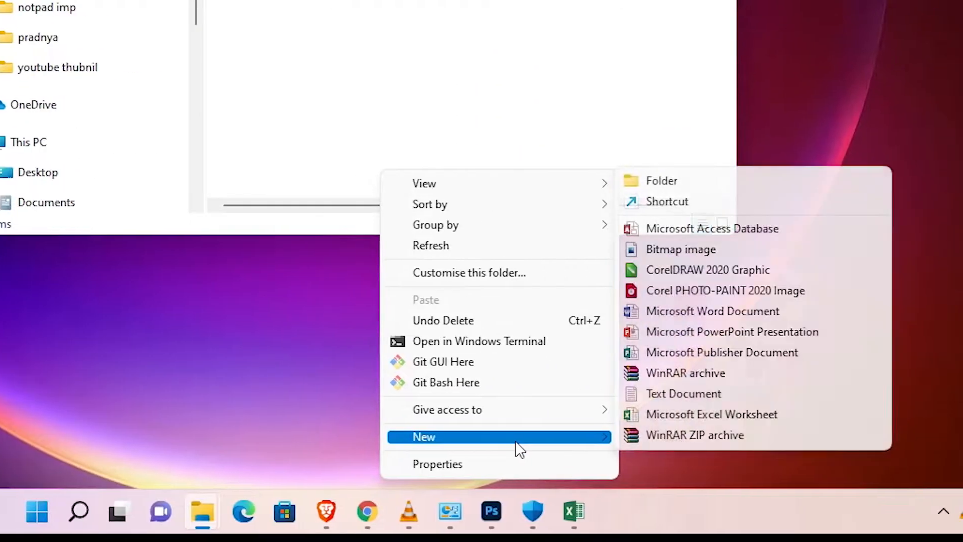
{"action": "left_click", "coordinate": [709, 395]}
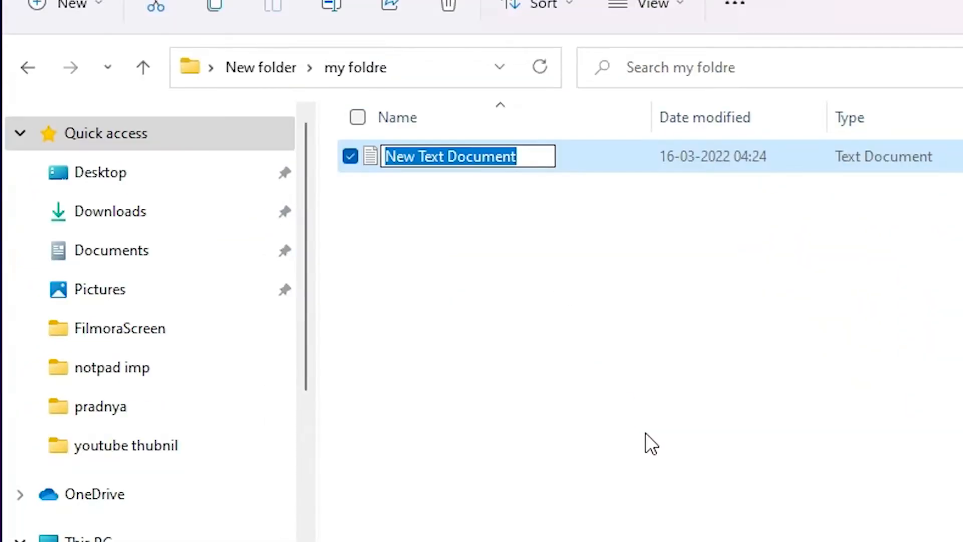
{"action": "left_click", "coordinate": [411, 57]}
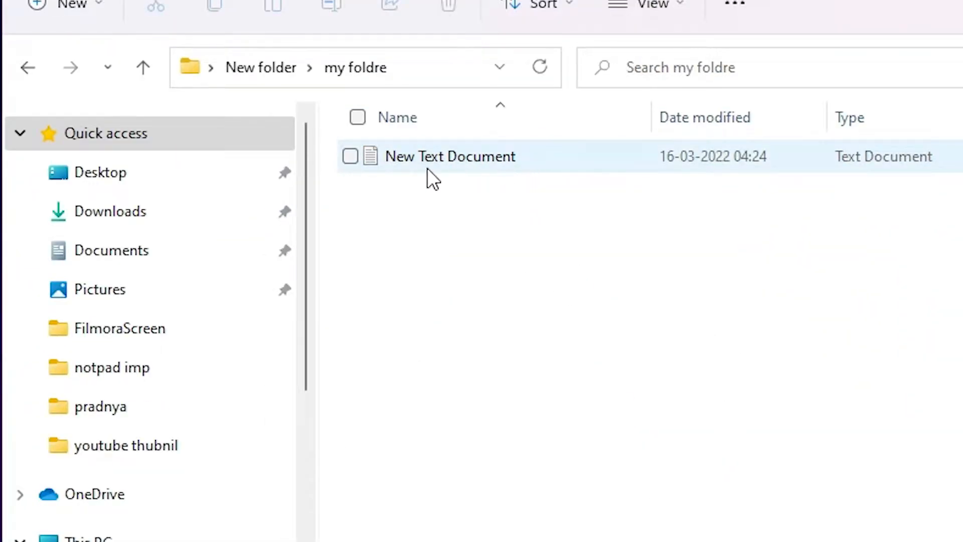
- Uncheck 'Hide extensions for known file types' in Folder Options and apply it
{"action": "left_click", "coordinate": [479, 149]}
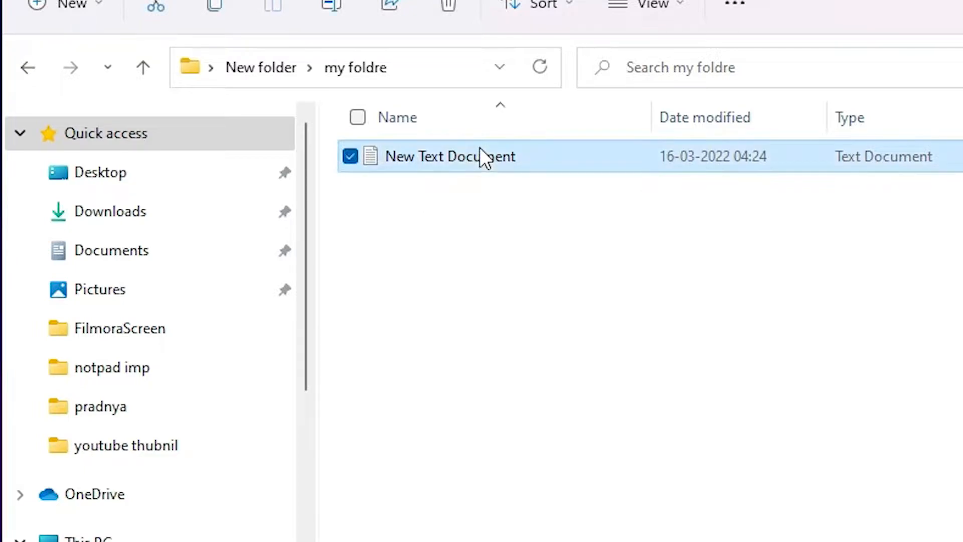
{"action": "left_click", "coordinate": [533, 213]}
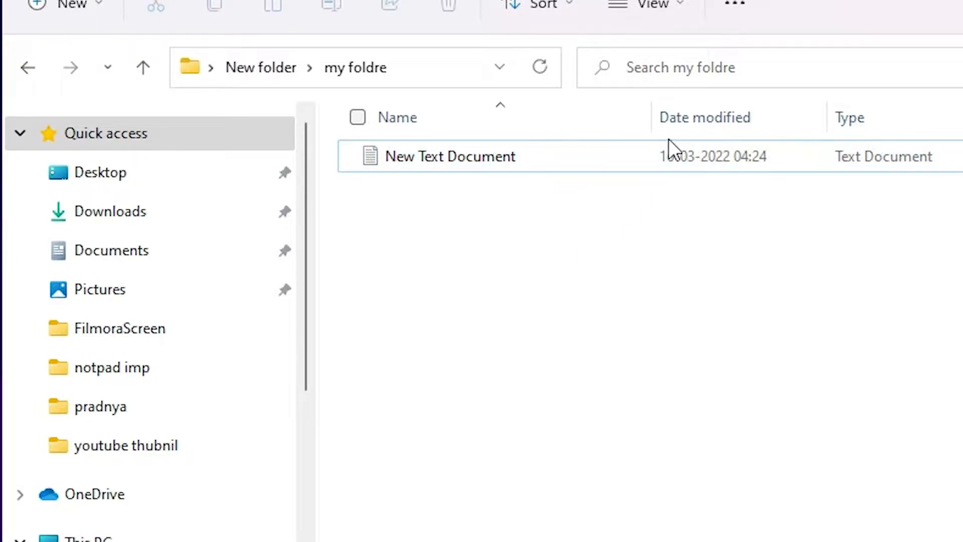
{"action": "left_click", "coordinate": [739, 8]}
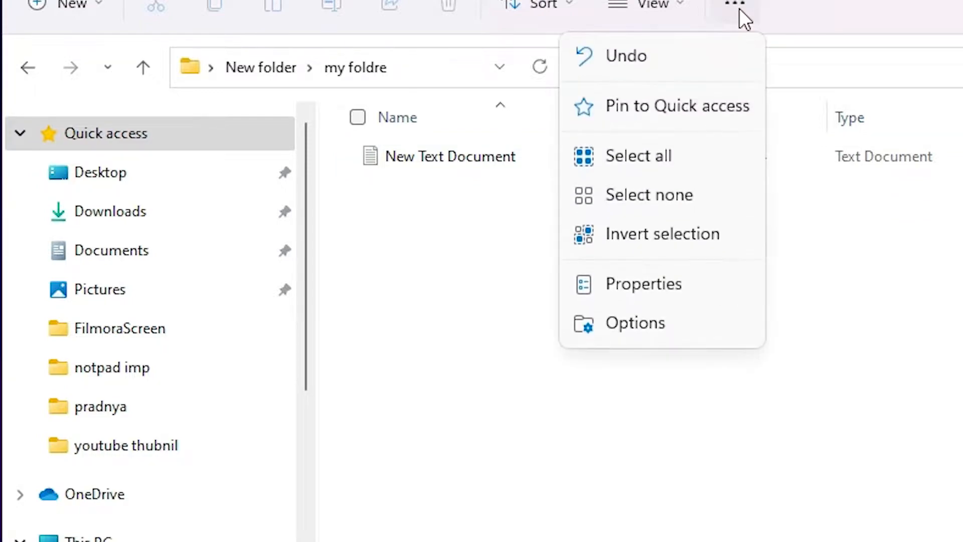
{"action": "left_click", "coordinate": [630, 324]}
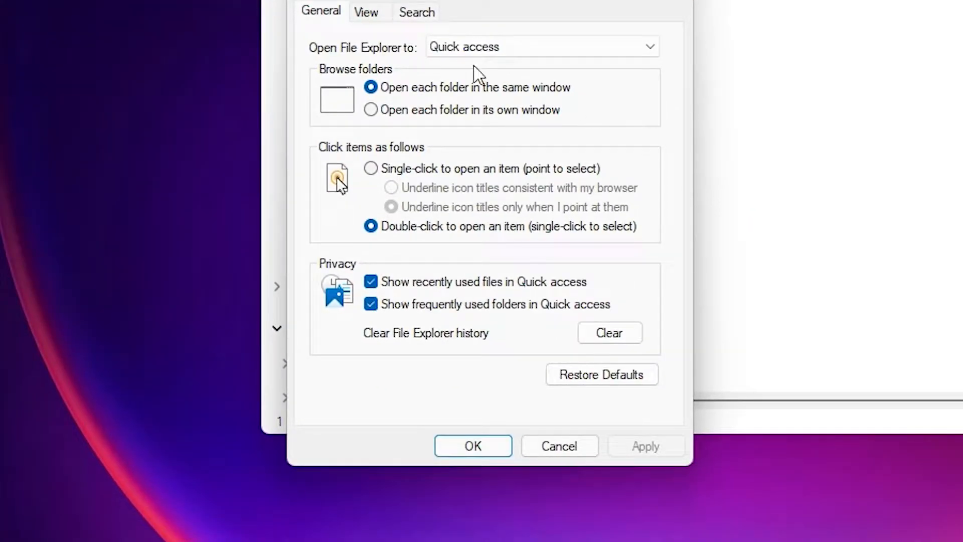
{"action": "left_click", "coordinate": [366, 14]}
{"action": "left_click_drag", "start_coordinate": [653, 213], "coordinate": [652, 222]}
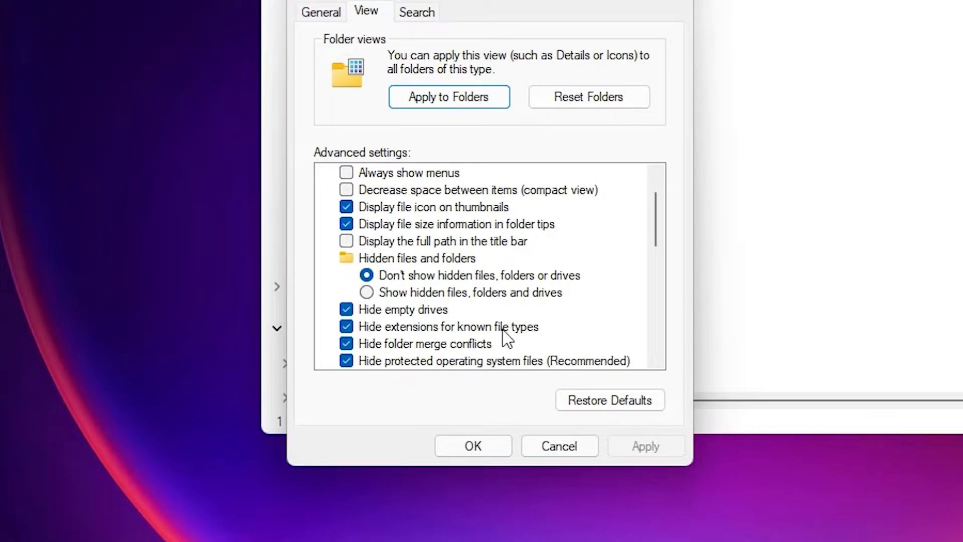
{"action": "left_click", "coordinate": [355, 327]}
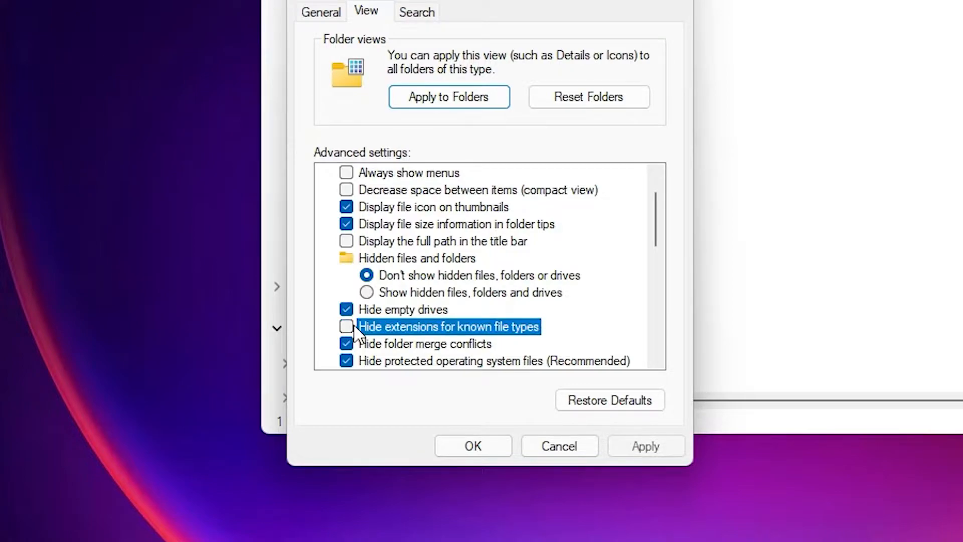
{"action": "left_click", "coordinate": [646, 446]}
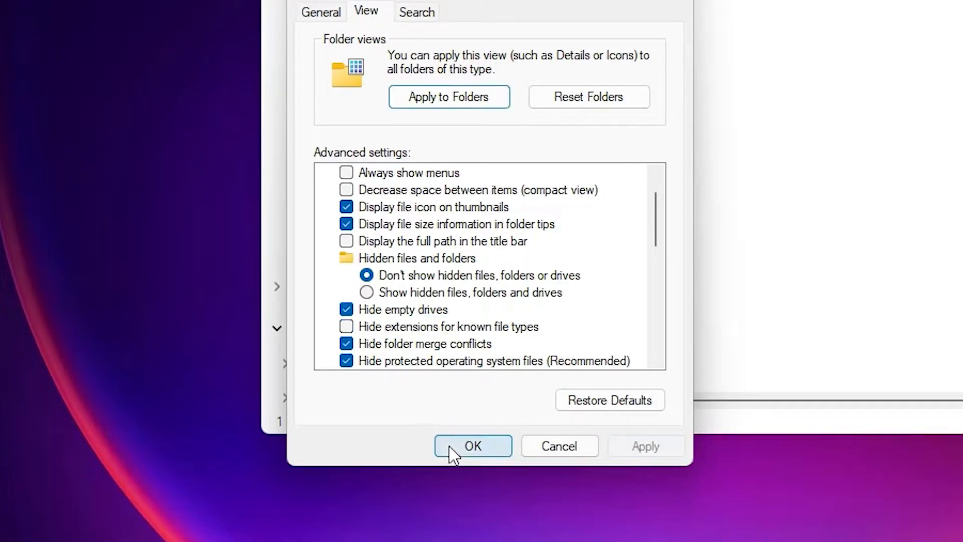
{"action": "left_click", "coordinate": [451, 448]}
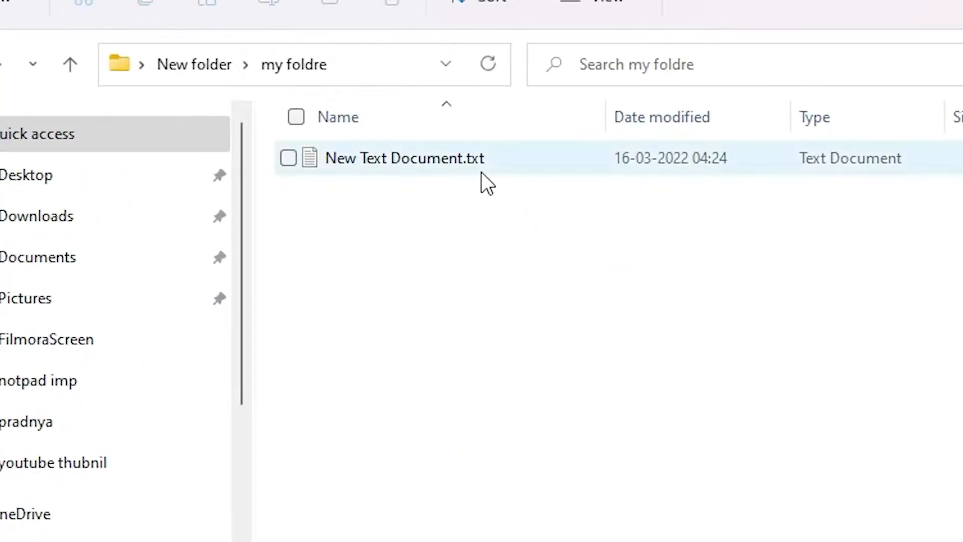
- Paste the copied MD command lines into New Text Document.txt and save it when closing Notepad
{"action": "double_click", "coordinate": [411, 159]}
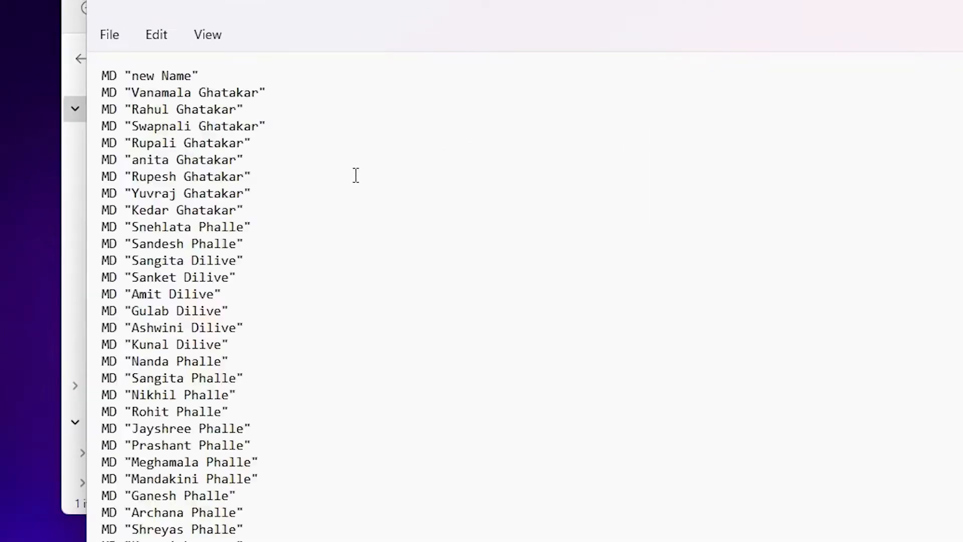
{"action": "key", "text": "ctrl+v"}
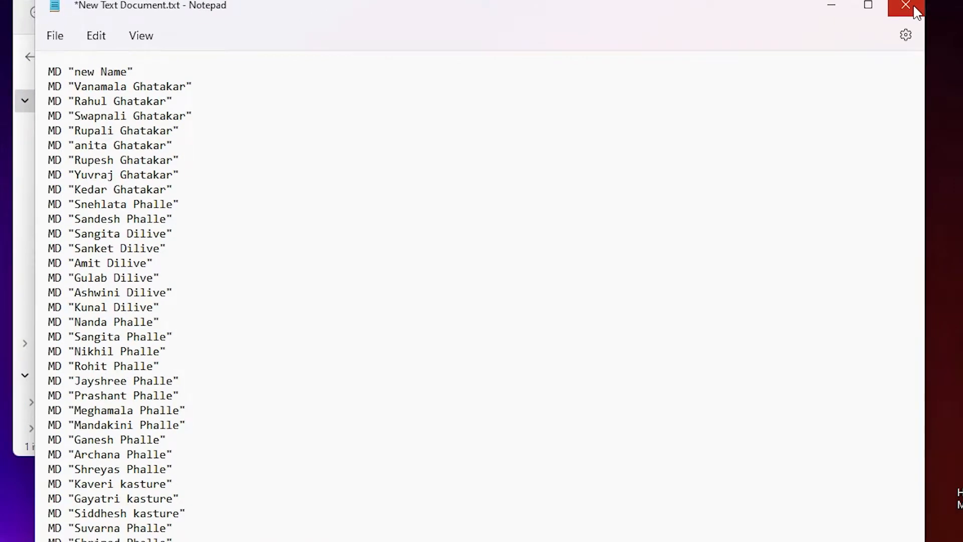
{"action": "left_click", "coordinate": [906, 6]}
{"action": "left_click", "coordinate": [383, 348]}
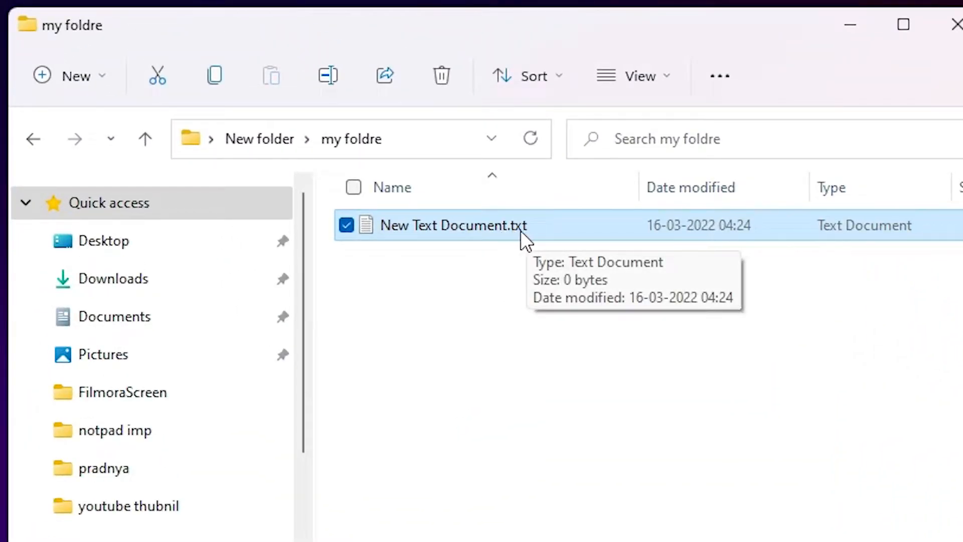
- Rename New Text Document.txt to foldres.bat and accept the extension-change warning
{"action": "right_click", "coordinate": [497, 228]}
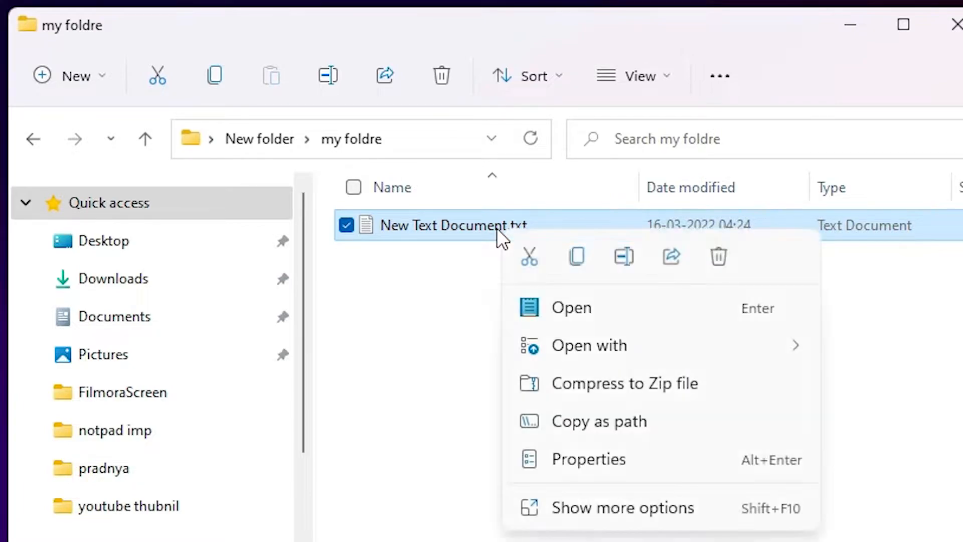
{"action": "left_click", "coordinate": [592, 509]}
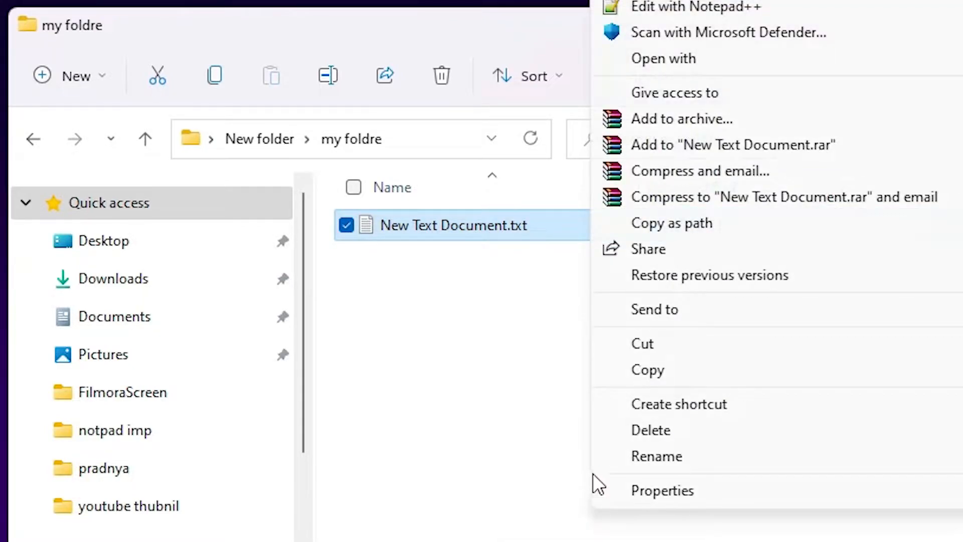
{"action": "left_click", "coordinate": [682, 457]}
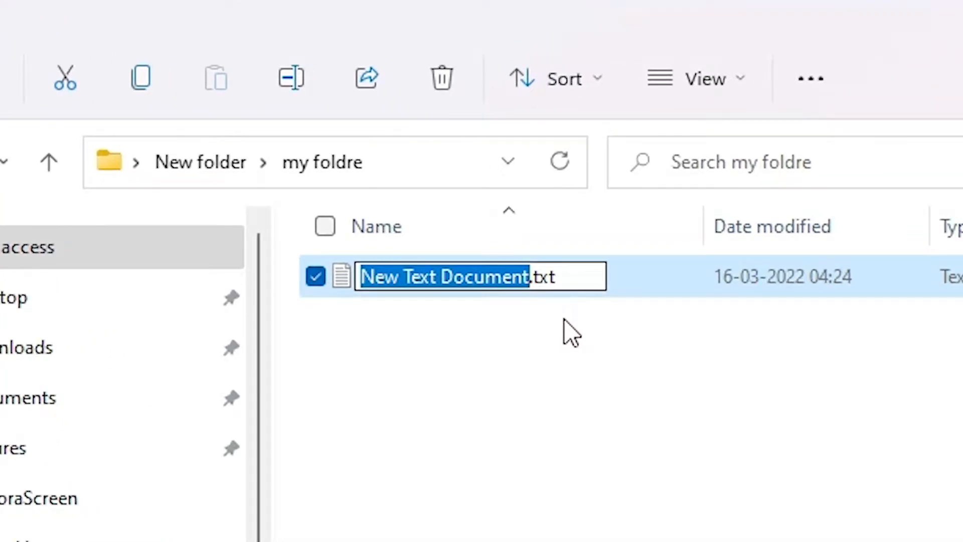
{"action": "type", "text": "foldr"}
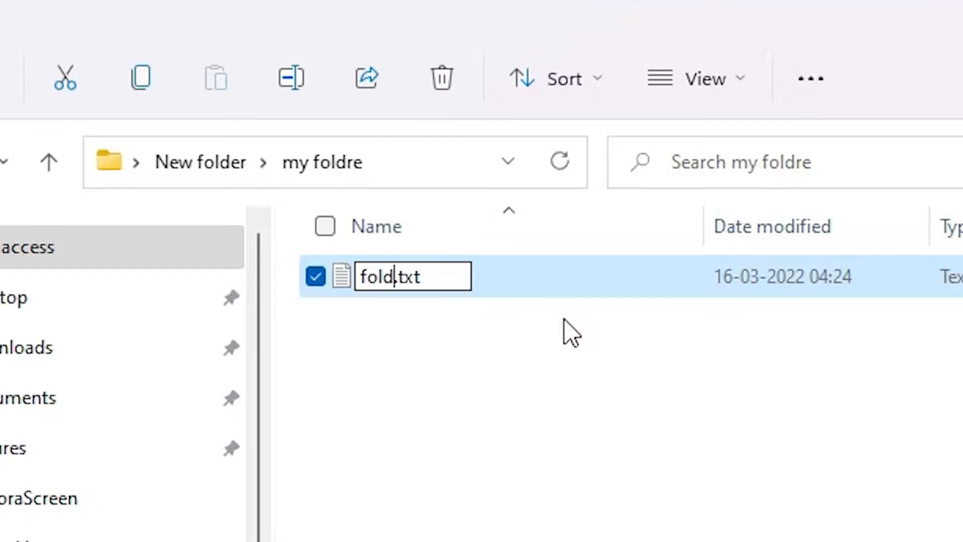
{"action": "type", "text": "e"}
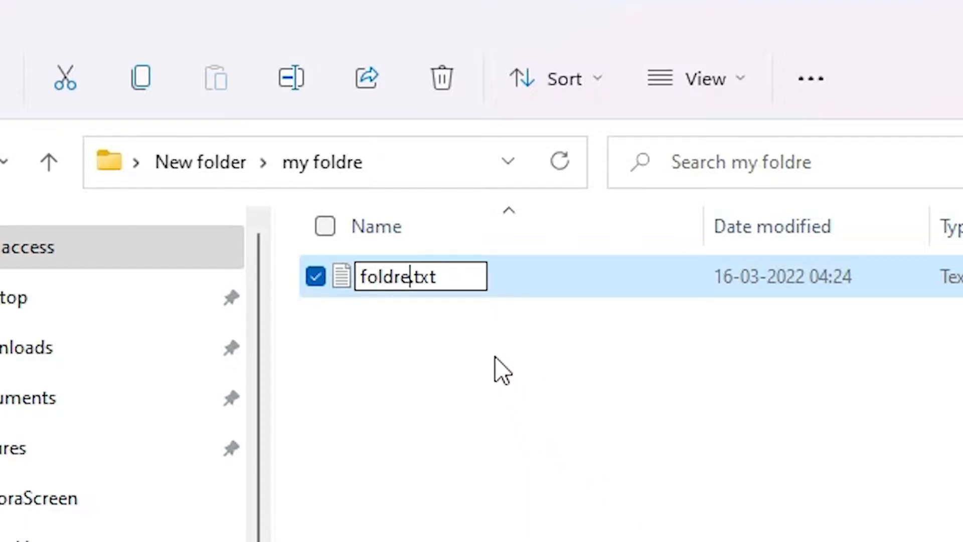
{"action": "type", "text": "s"}
{"action": "left_click", "coordinate": [451, 283]}
{"action": "key", "text": "BackSpace"}
{"action": "key", "text": "BackSpace"}
{"action": "key", "text": "BackSpace"}
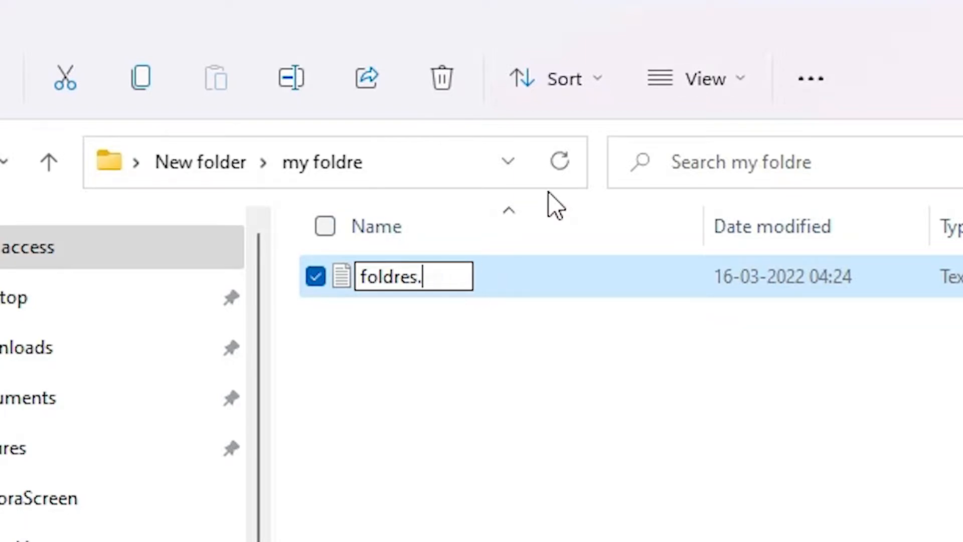
{"action": "type", "text": "bat"}
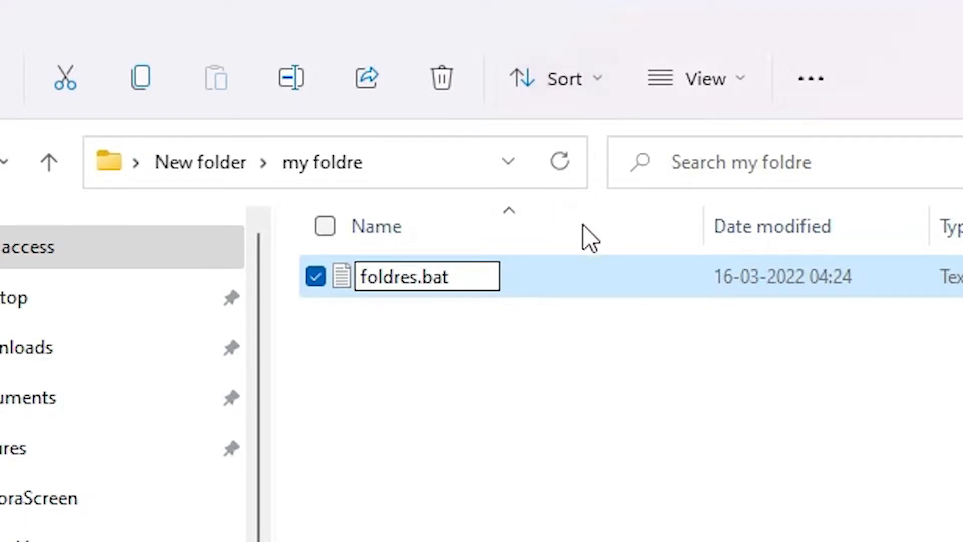
{"action": "key", "text": "Return"}
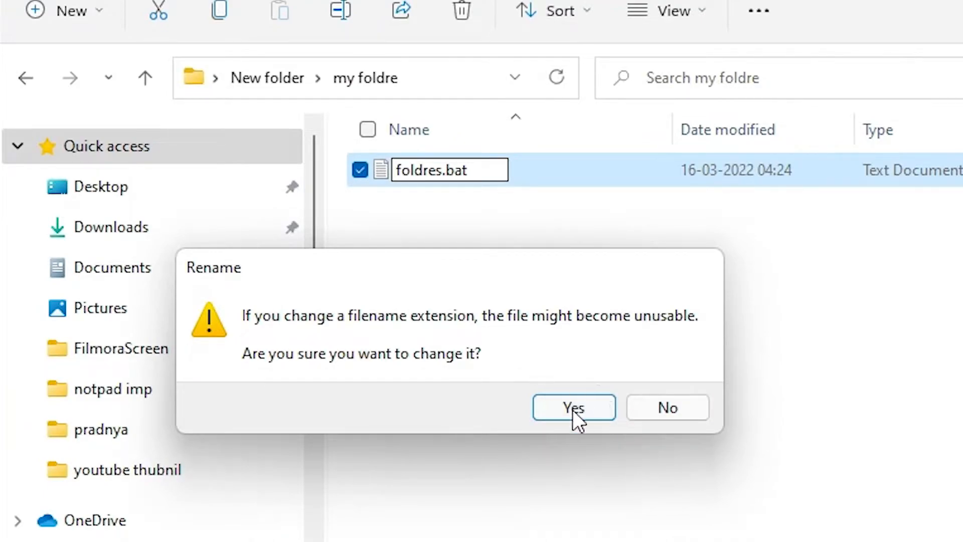
{"action": "left_click", "coordinate": [573, 409]}
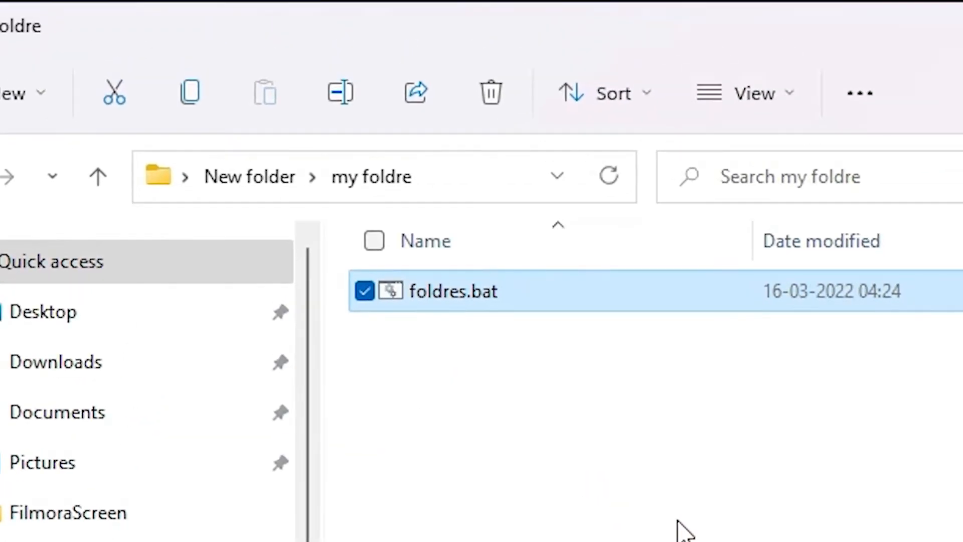
{"action": "left_click", "coordinate": [597, 354]}
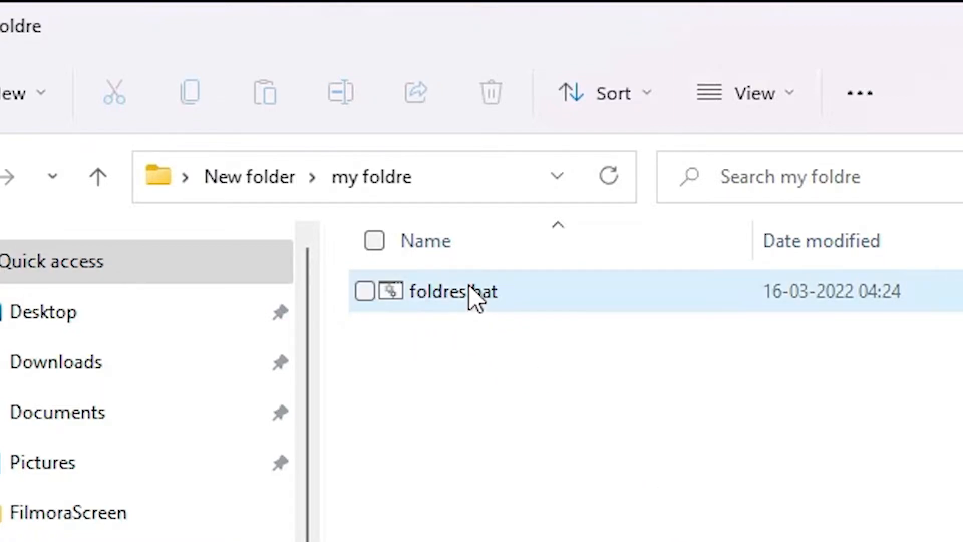
- Run foldres.bat and scroll through the 4,621 items it created in my foldre
{"action": "double_click", "coordinate": [475, 303]}
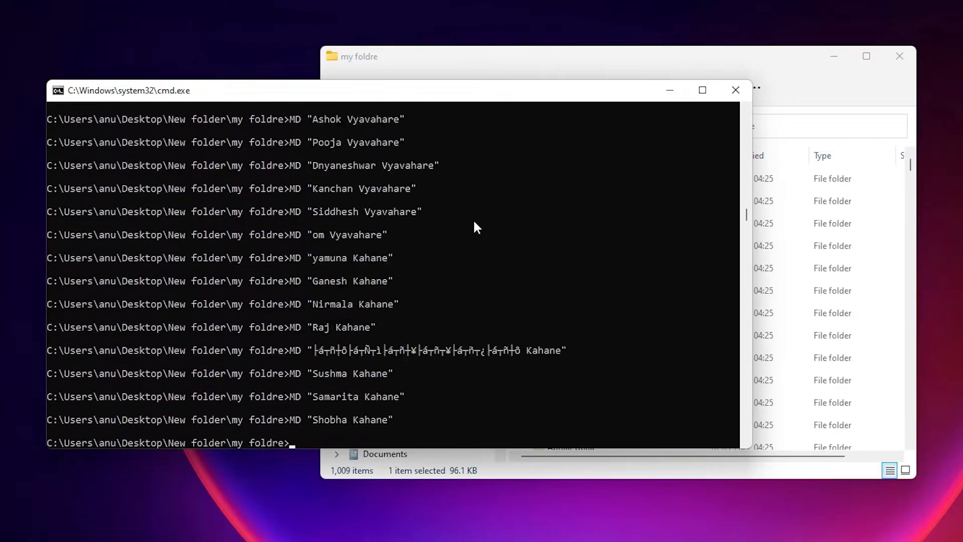
{"action": "left_click", "coordinate": [768, 65]}
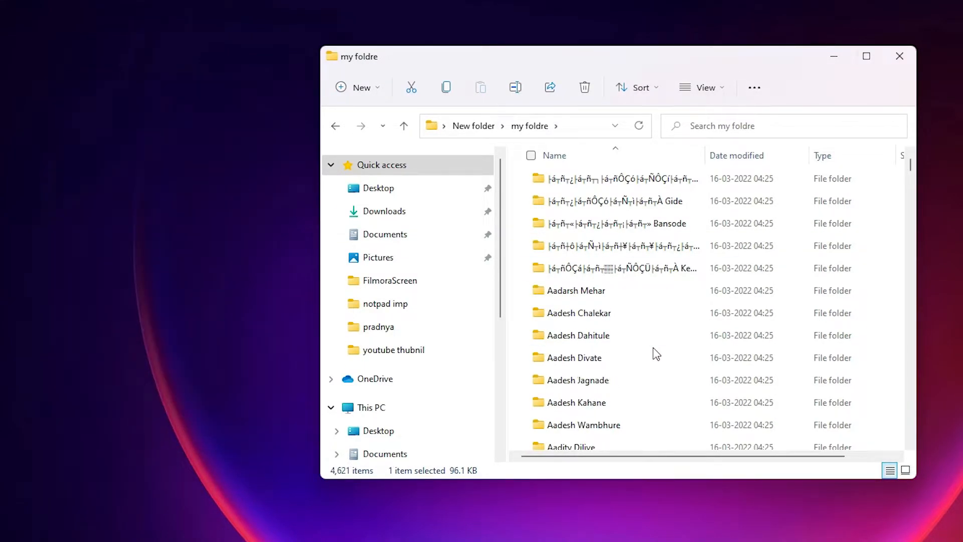
{"action": "left_click_drag", "start_coordinate": [909, 163], "coordinate": [917, 460]}
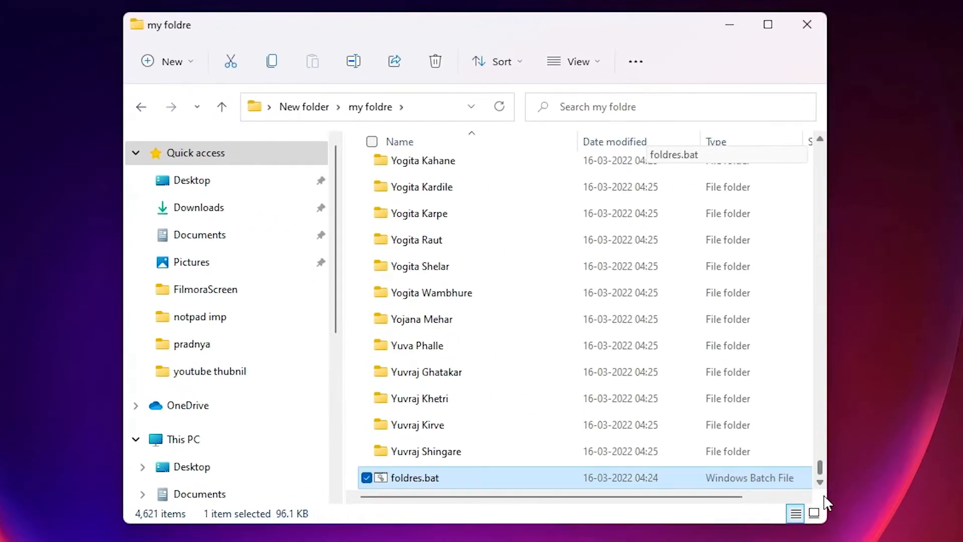
{"action": "left_click_drag", "start_coordinate": [820, 466], "coordinate": [813, 140]}
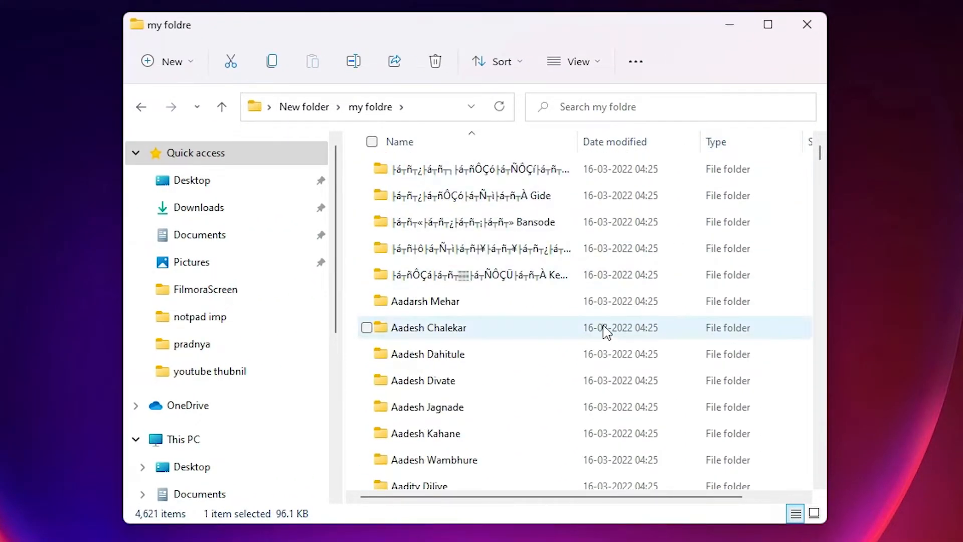
- Check one name folder, then select all 4,620 name folders and delete them
{"action": "double_click", "coordinate": [458, 303]}
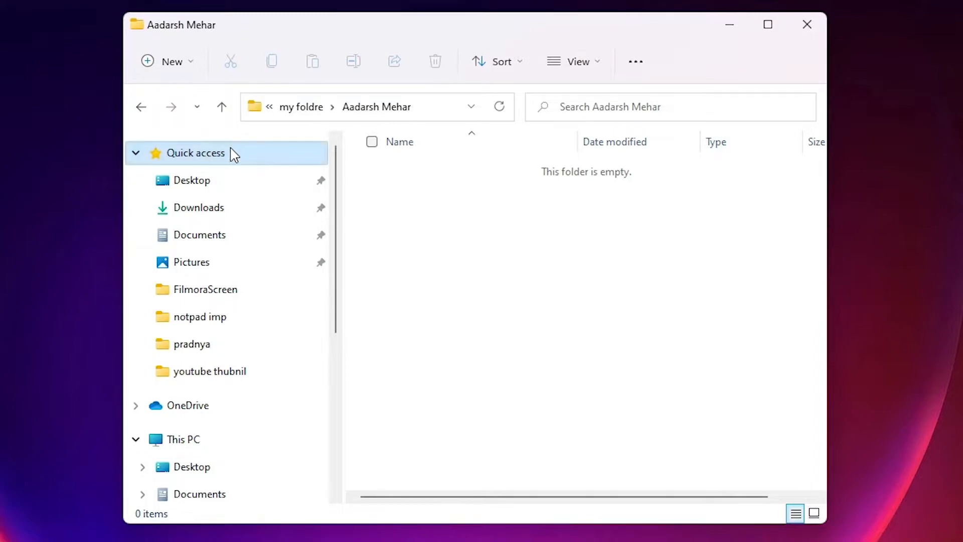
{"action": "left_click", "coordinate": [140, 107]}
{"action": "left_click_drag", "start_coordinate": [821, 156], "coordinate": [812, 441]}
{"action": "left_click", "coordinate": [415, 451]}
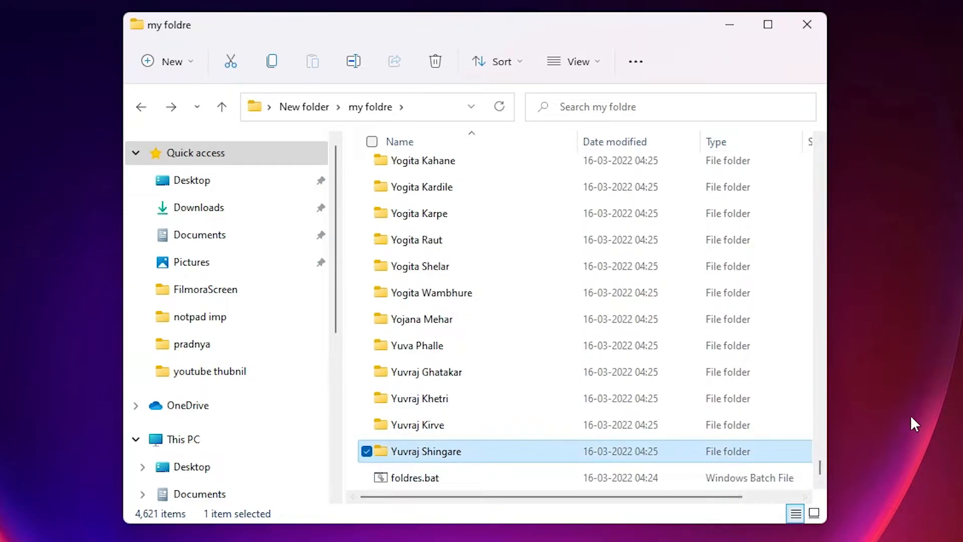
{"action": "left_click_drag", "start_coordinate": [821, 481], "coordinate": [819, 146]}
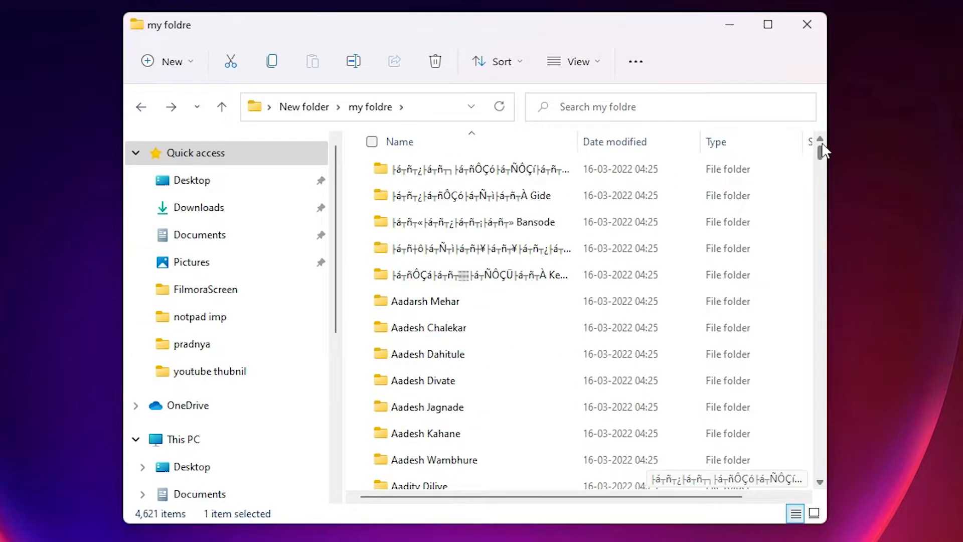
{"action": "left_click", "coordinate": [486, 172], "text": "shift"}
{"action": "key", "text": "Delete"}
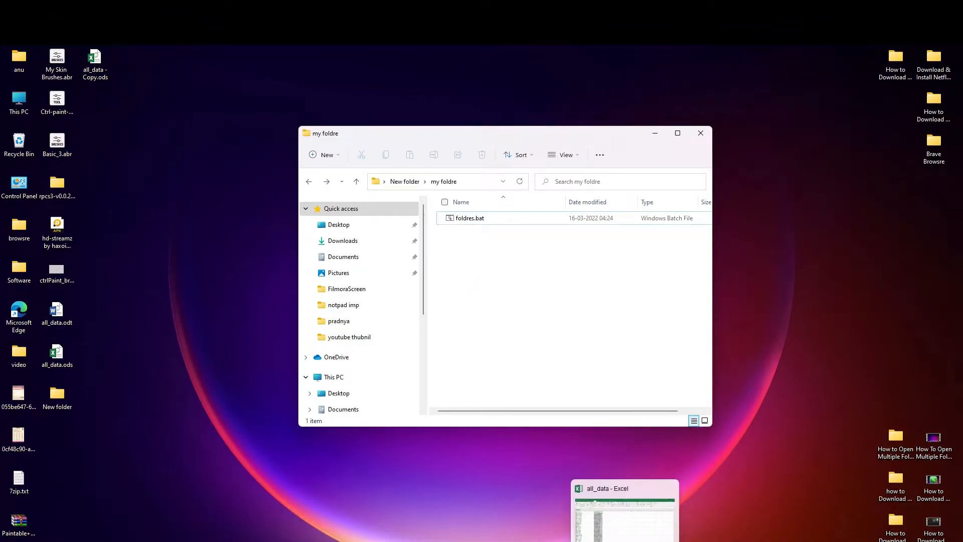
- Back in Excel, clear column B's MD values and copy the name from A2
{"action": "left_click", "coordinate": [623, 540]}
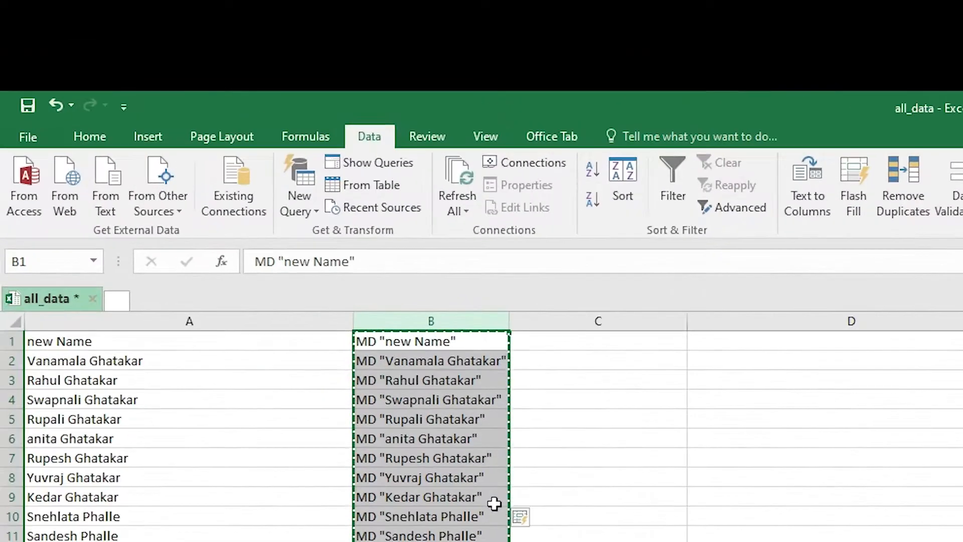
{"action": "key", "text": "Delete"}
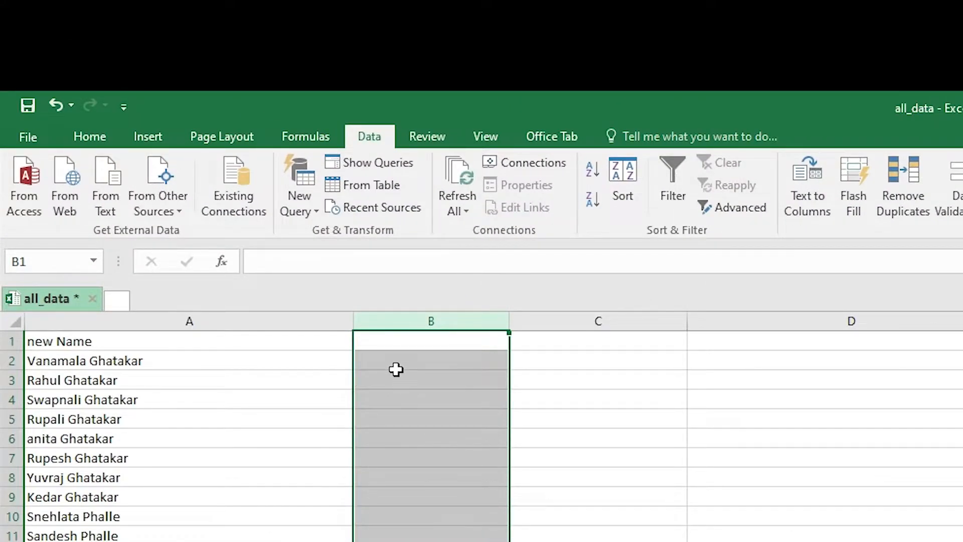
{"action": "left_click", "coordinate": [145, 361]}
{"action": "double_click", "coordinate": [145, 361]}
{"action": "left_click_drag", "start_coordinate": [144, 361], "coordinate": [25, 361]}
{"action": "right_click", "coordinate": [63, 360]}
{"action": "left_click", "coordinate": [126, 397]}
- Write MD "<A2 name>/bio" in B2 using the pasted name
{"action": "left_click", "coordinate": [394, 366]}
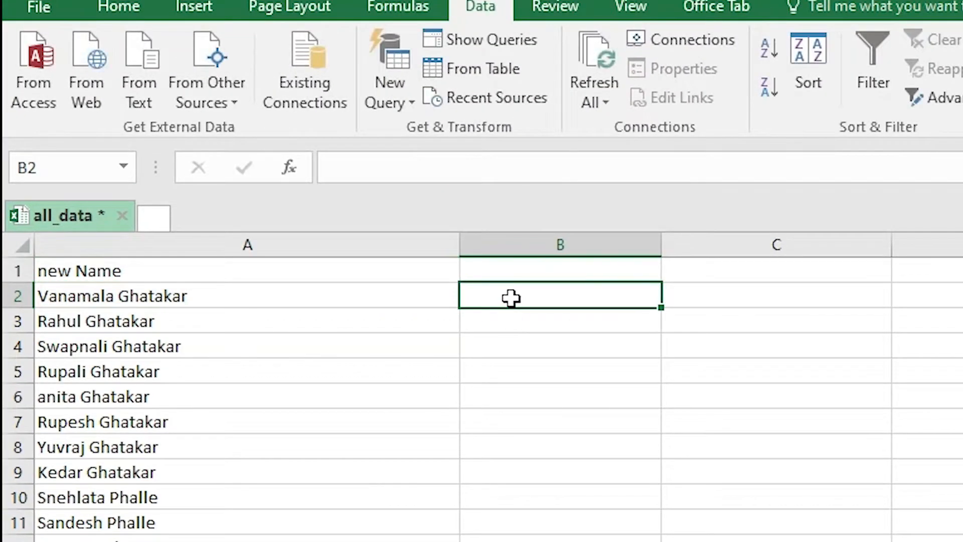
{"action": "double_click", "coordinate": [511, 298]}
{"action": "type", "text": "MD"}
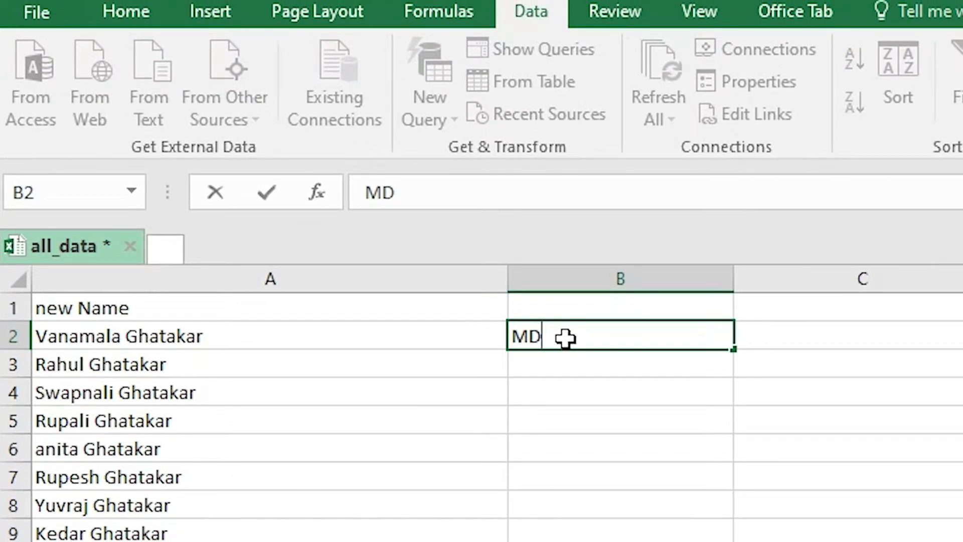
{"action": "type", "text": "\"\""}
{"action": "key", "text": "shift+Tab"}
{"action": "key", "text": "Right"}
{"action": "key", "text": "Right"}
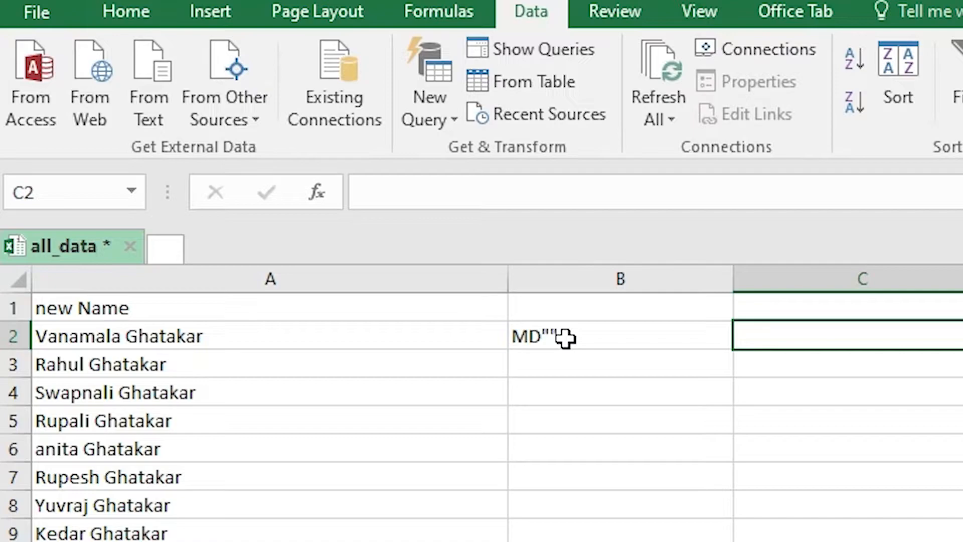
{"action": "double_click", "coordinate": [565, 337]}
{"action": "key", "text": "Left"}
{"action": "key", "text": "Right"}
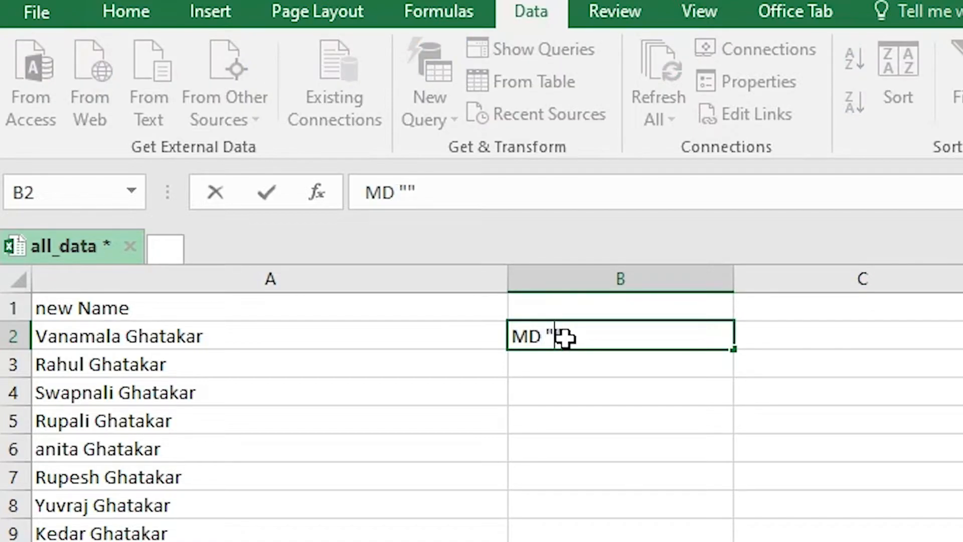
{"action": "key", "text": "ctrl+v"}
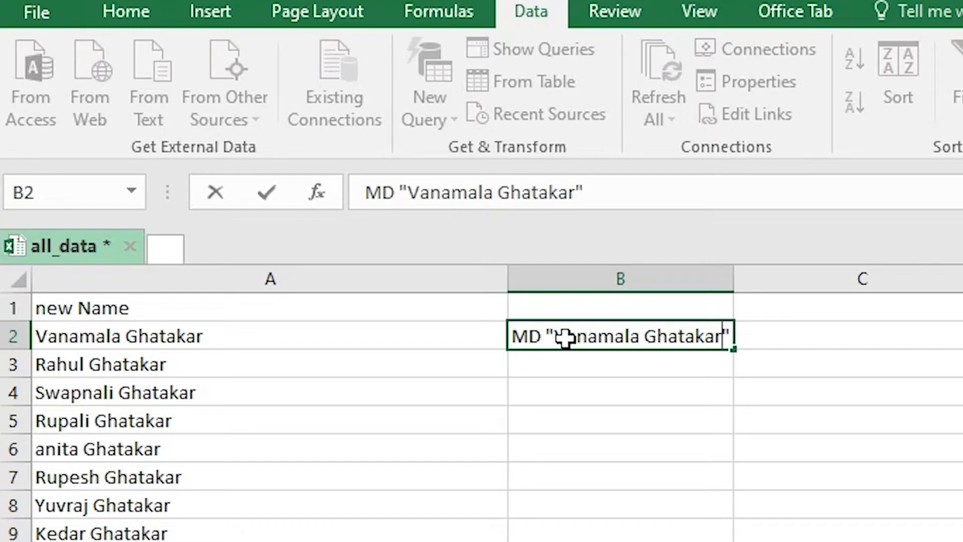
{"action": "type", "text": "/bio"}
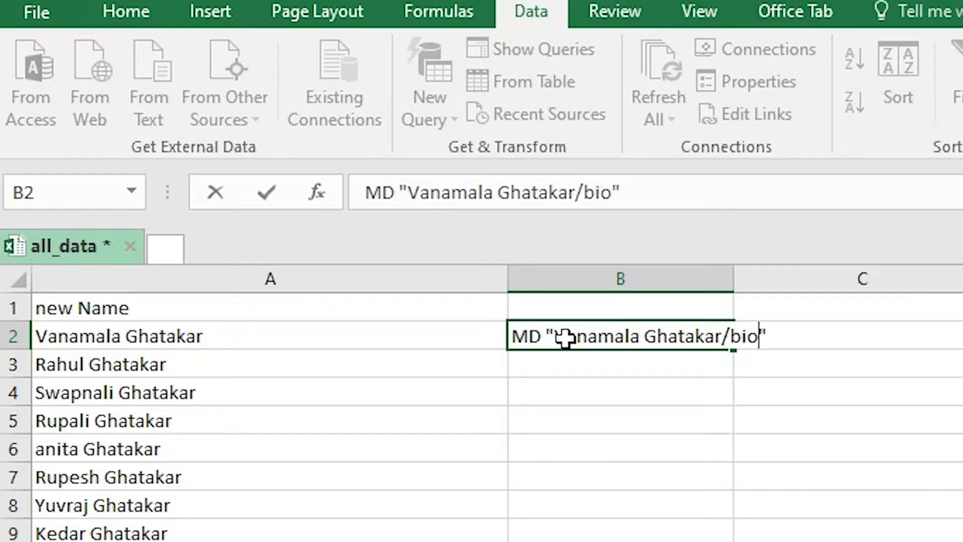
{"action": "key", "text": "shift+Left"}
{"action": "key", "text": "shift+Left"}
{"action": "key", "text": "shift+Left"}
{"action": "key", "text": "shift+Left"}
{"action": "key", "text": "shift+Left"}
{"action": "key", "text": "shift+Left"}
{"action": "key", "text": "shift+Left"}
{"action": "key", "text": "shift+Left"}
{"action": "key", "text": "shift+Left"}
{"action": "key", "text": "shift+Left"}
{"action": "key", "text": "shift+Left"}
{"action": "key", "text": "shift+Left"}
{"action": "key", "text": "shift+Left"}
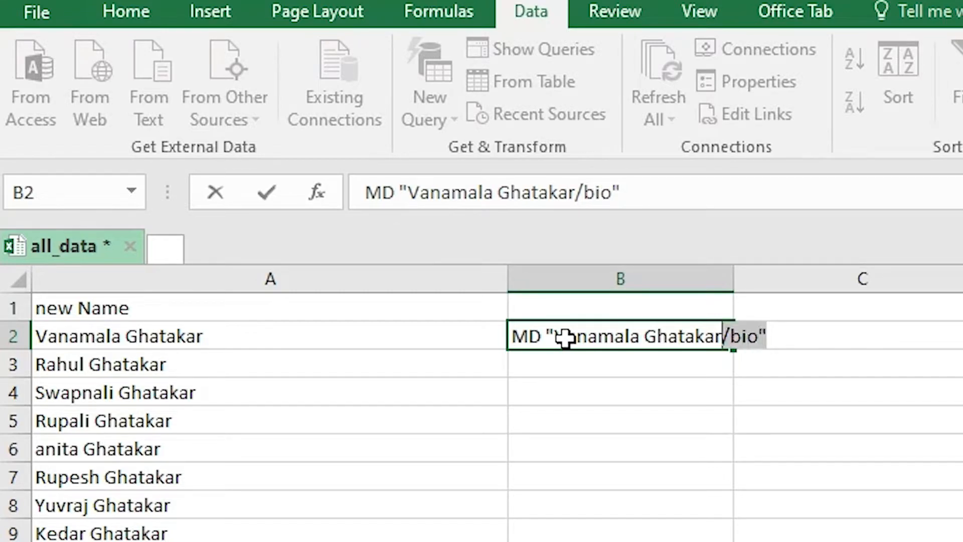
{"action": "key", "text": "shift+Left"}
{"action": "key", "text": "shift+Left"}
{"action": "key", "text": "shift+Left"}
{"action": "key", "text": "shift+Left"}
{"action": "key", "text": "shift+Left"}
{"action": "key", "text": "shift+Left"}
{"action": "key", "text": "shift+Left"}
{"action": "key", "text": "shift+Left"}
{"action": "key", "text": "shift+Left"}
{"action": "key", "text": "shift+Left"}
{"action": "key", "text": "ctrl+c"}
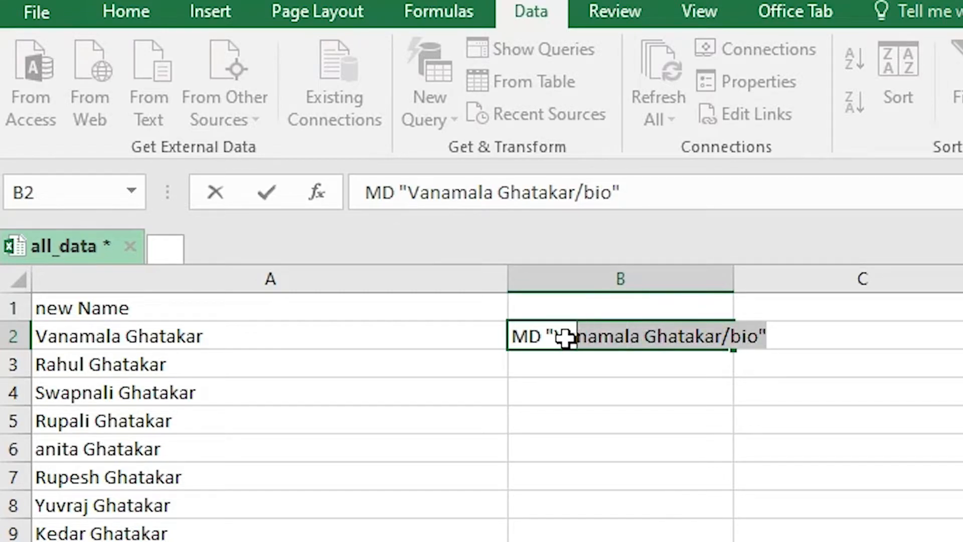
{"action": "key", "text": "End"}
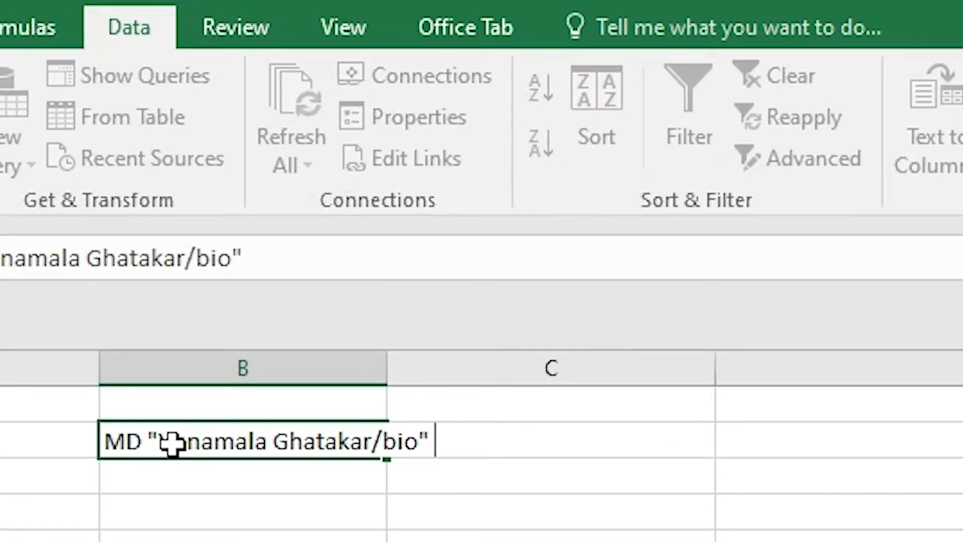
- Append quoted work and Awards subfolder paths to B2's MD command
{"action": "key", "text": "ctrl+v"}
{"action": "key", "text": "Left"}
{"action": "key", "text": "shift+Left"}
{"action": "key", "text": "shift+Left"}
{"action": "key", "text": "shift+Left"}
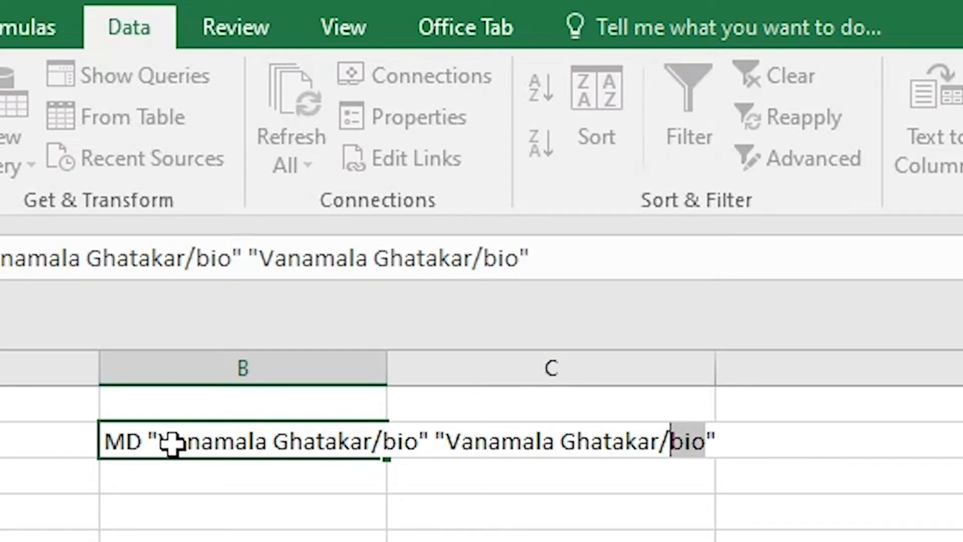
{"action": "type", "text": "work"}
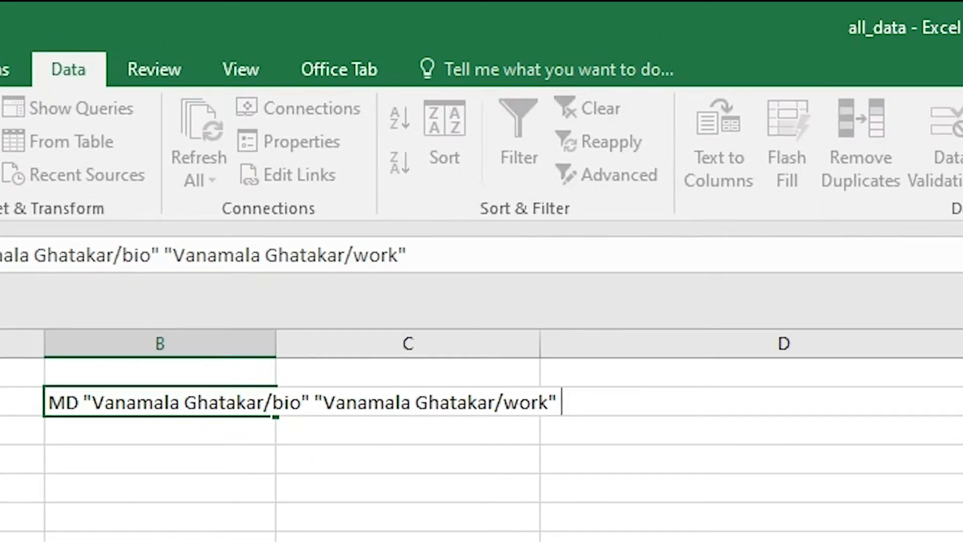
{"action": "key", "text": "ctrl+v"}
{"action": "key", "text": "Left"}
{"action": "key", "text": "Left"}
{"action": "key", "text": "Left"}
{"action": "key", "text": "shift+Right"}
{"action": "key", "text": "shift+Right"}
{"action": "key", "text": "shift+Right"}
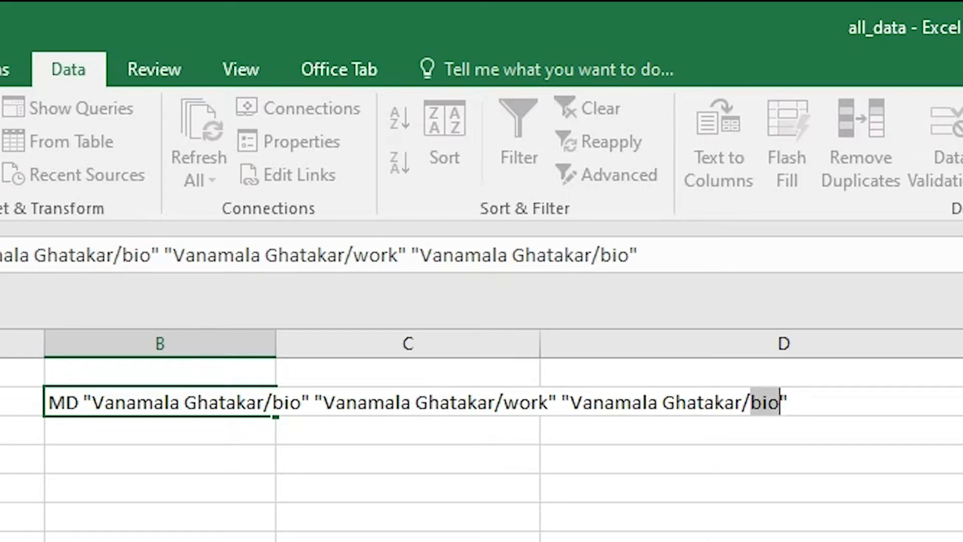
{"action": "type", "text": "Awards"}
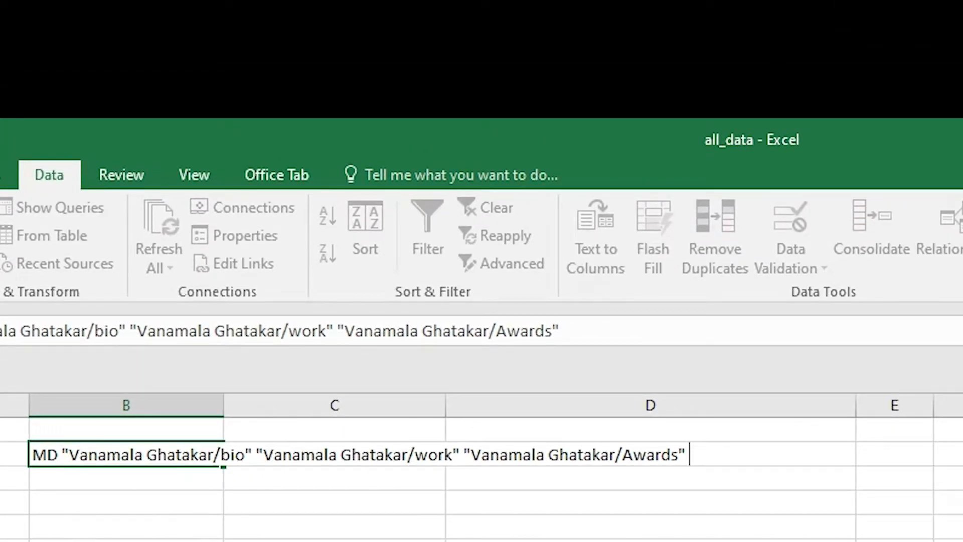
- Add the MobileNo subfolder path and commit the MD command in B2
{"action": "key", "text": "ctrl+v"}
{"action": "key", "text": "Left"}
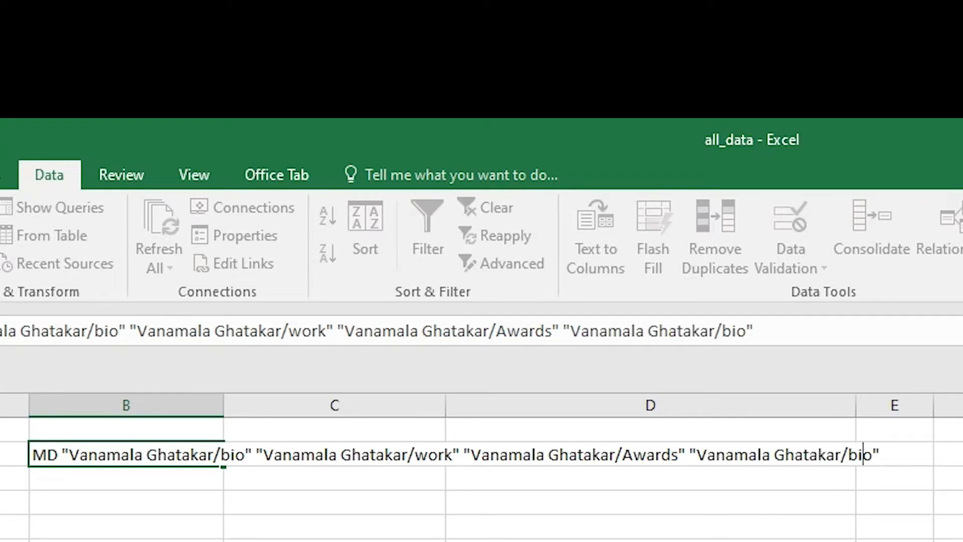
{"action": "key", "text": "shift+Left"}
{"action": "key", "text": "shift+Left"}
{"action": "key", "text": "shift+Left"}
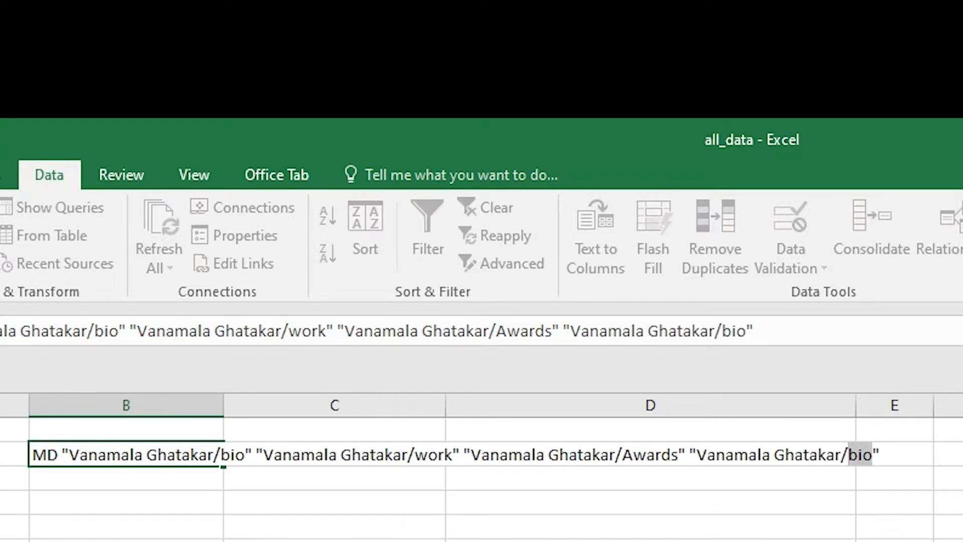
{"action": "type", "text": "Mobikl"}
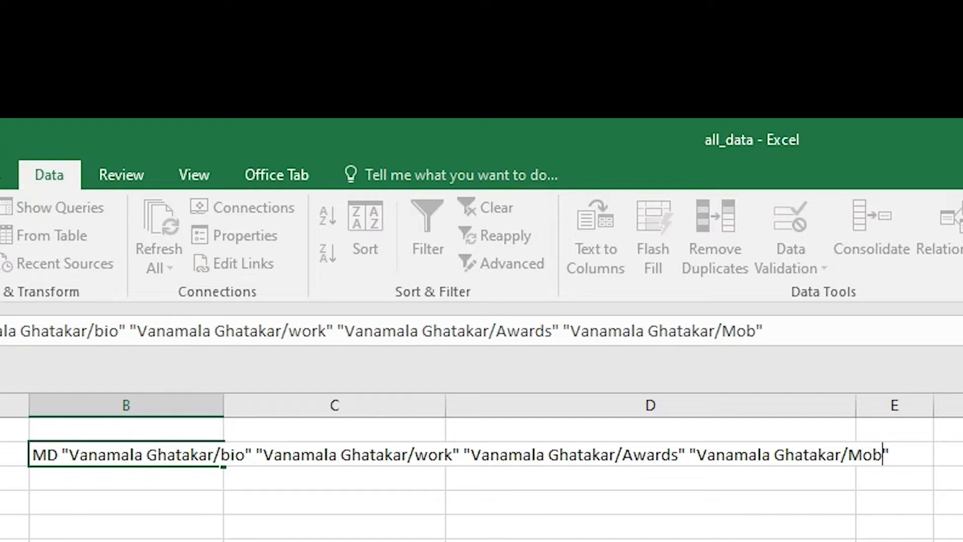
{"action": "key", "text": "BackSpace"}
{"action": "key", "text": "BackSpace"}
{"action": "type", "text": "leNo"}
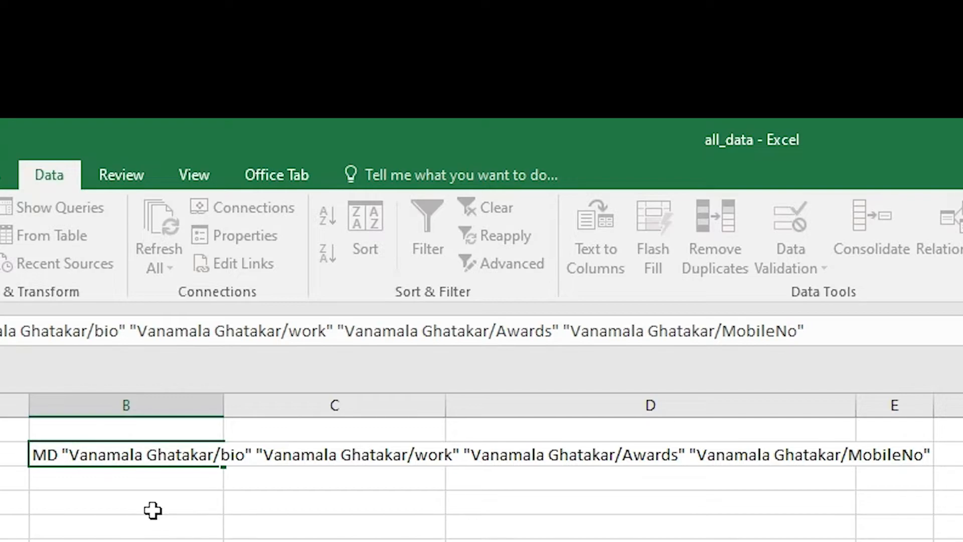
{"action": "left_click", "coordinate": [109, 504]}
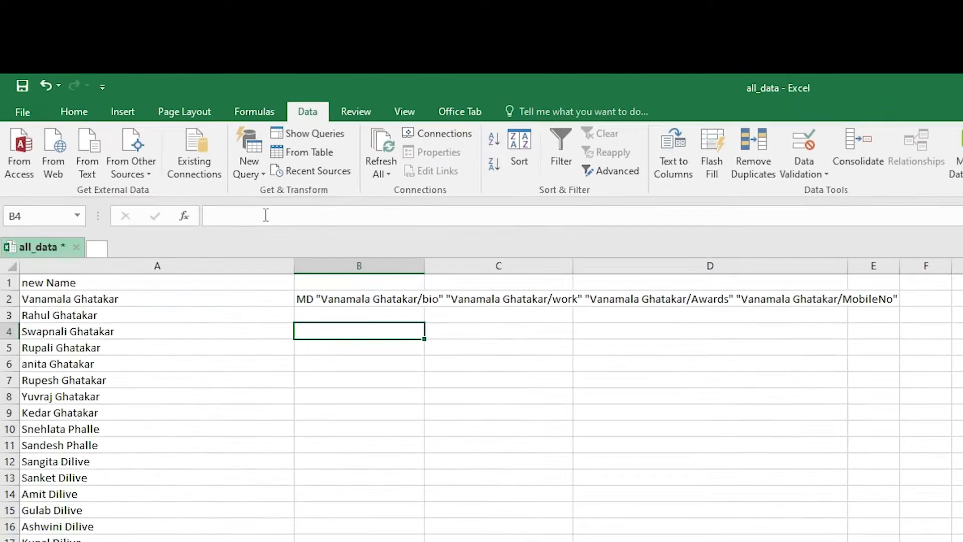
- Widen column B, Flash Fill the four-subfolder MD commands from B4 down, and copy column B
{"action": "left_click_drag", "start_coordinate": [426, 268], "coordinate": [938, 267]}
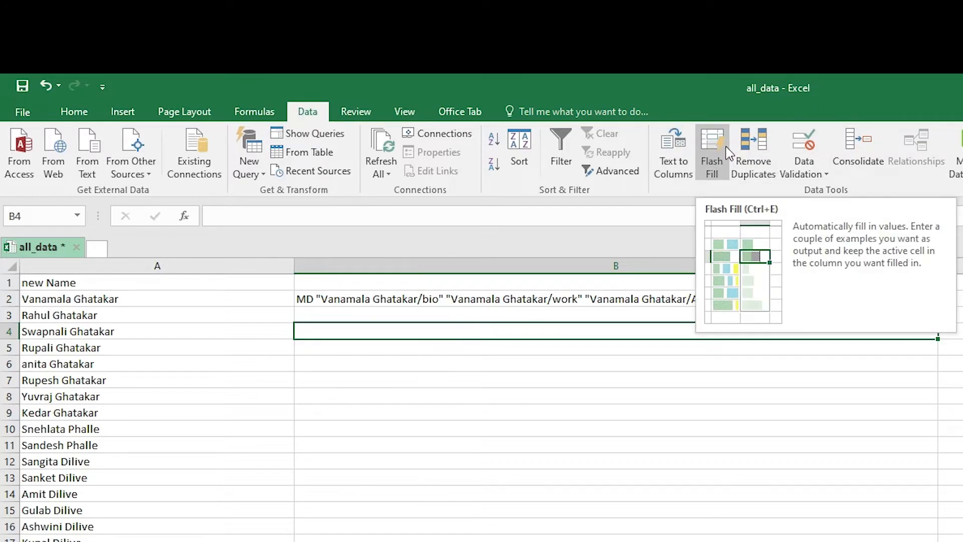
{"action": "left_click", "coordinate": [713, 153]}
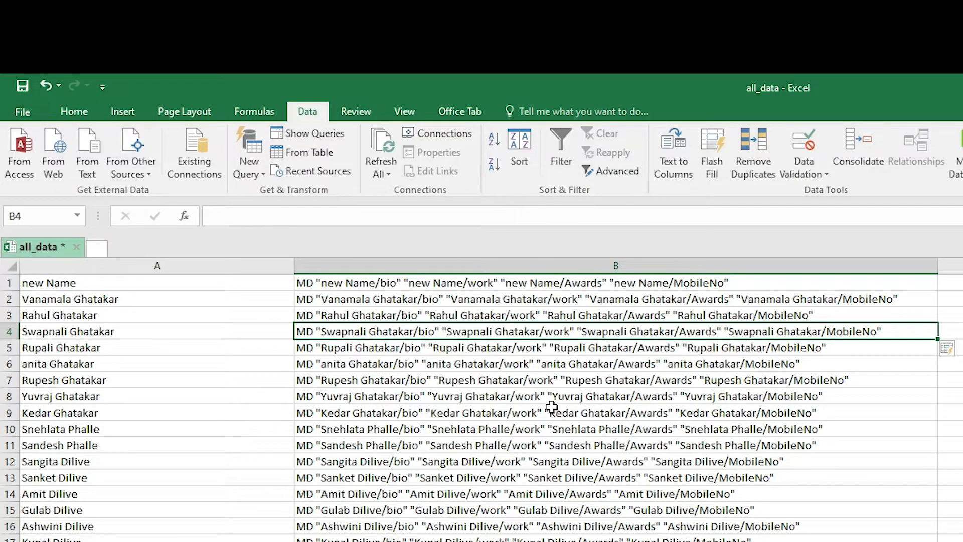
{"action": "left_click", "coordinate": [468, 263]}
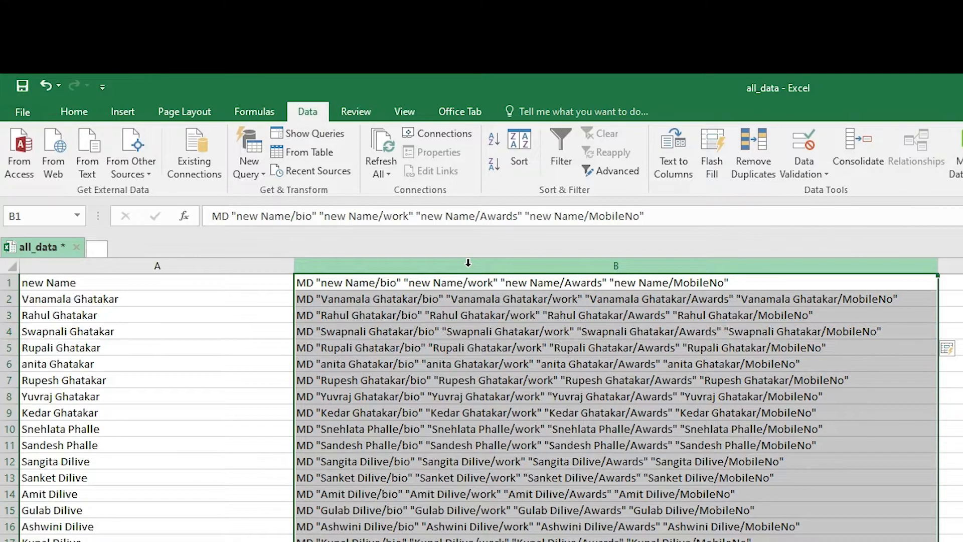
{"action": "right_click", "coordinate": [468, 263]}
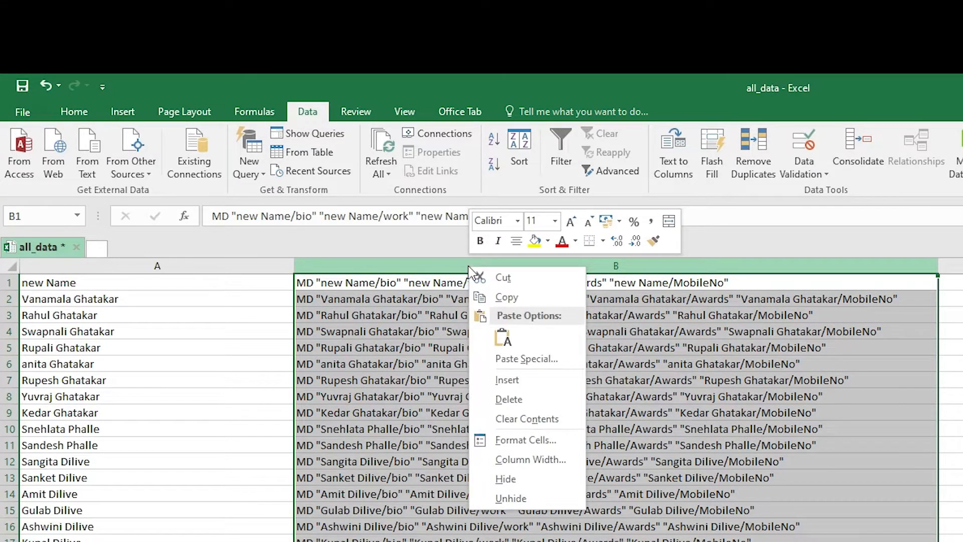
{"action": "left_click", "coordinate": [519, 300]}
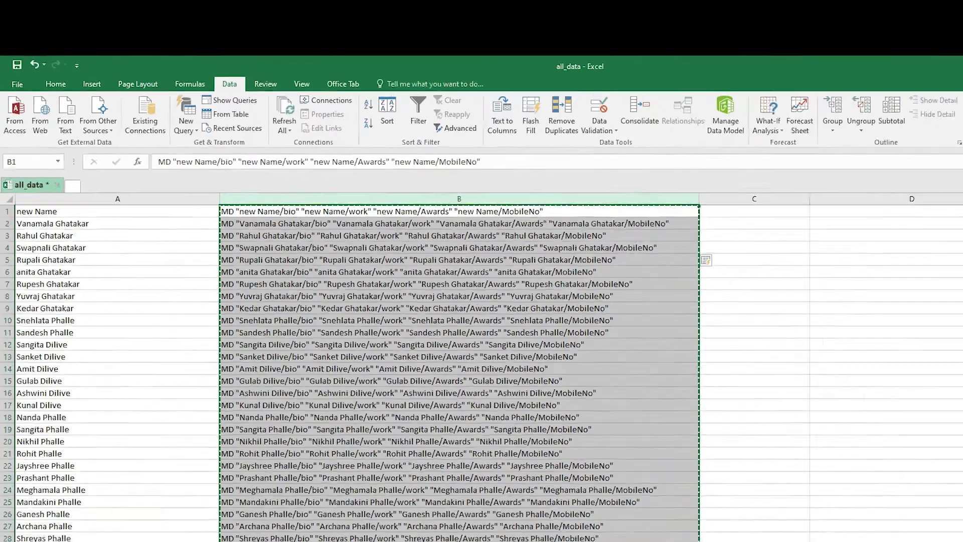
- Minimize Excel and open foldres.bat for editing in Notepad via Show more options > Edit
{"action": "left_click", "coordinate": [905, 53]}
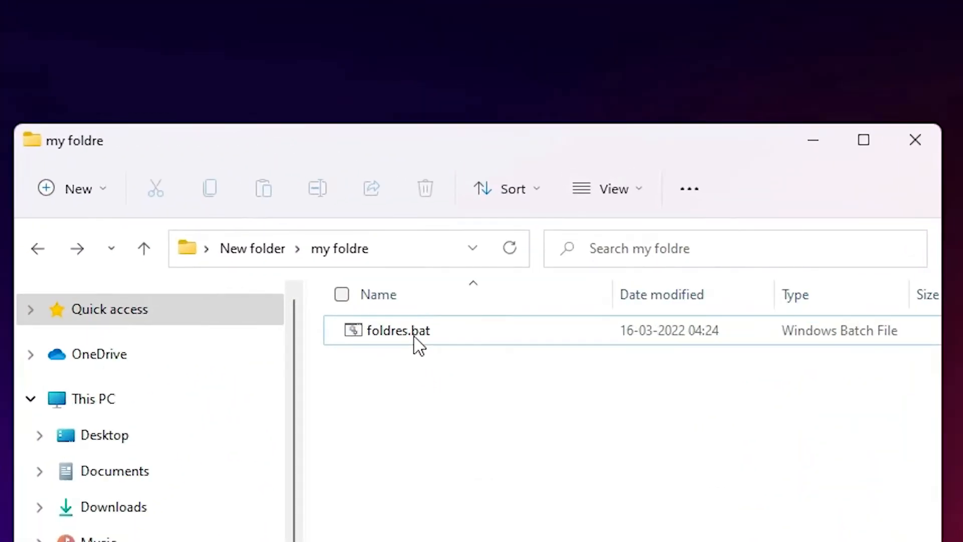
{"action": "left_click", "coordinate": [476, 221]}
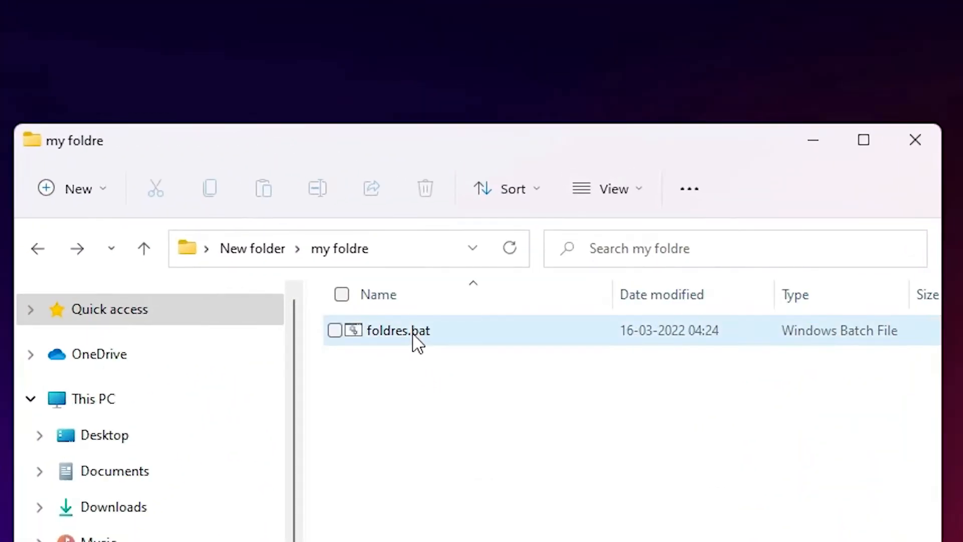
{"action": "right_click", "coordinate": [418, 336]}
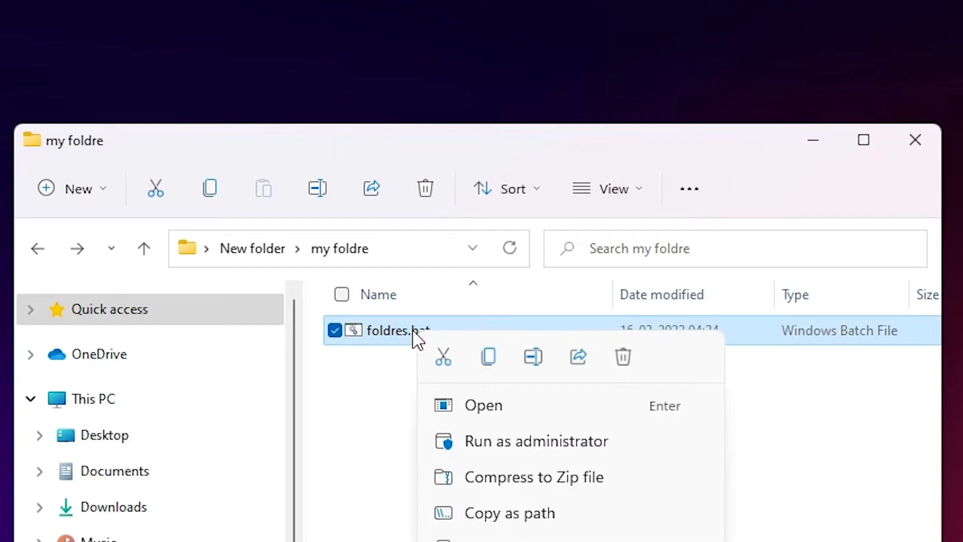
{"action": "left_click", "coordinate": [562, 541]}
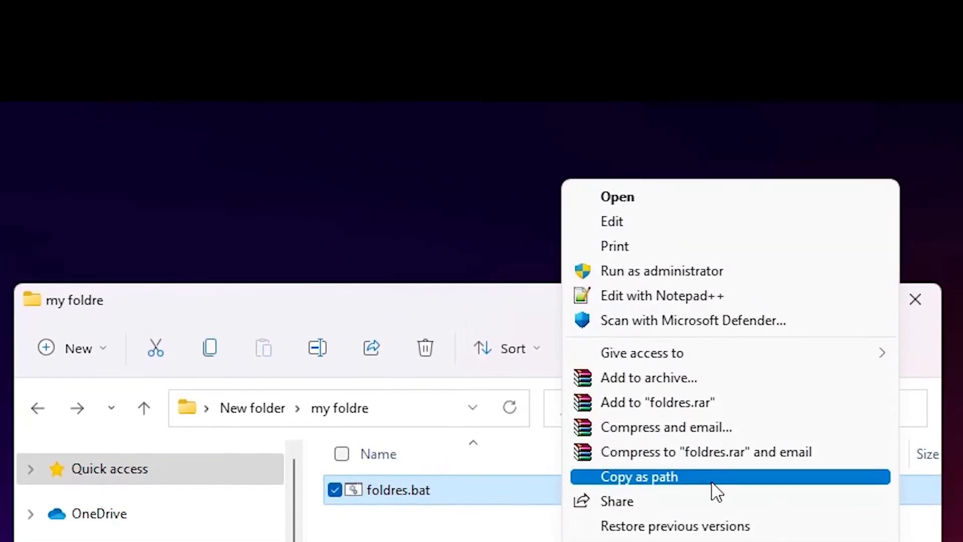
{"action": "left_click", "coordinate": [662, 220]}
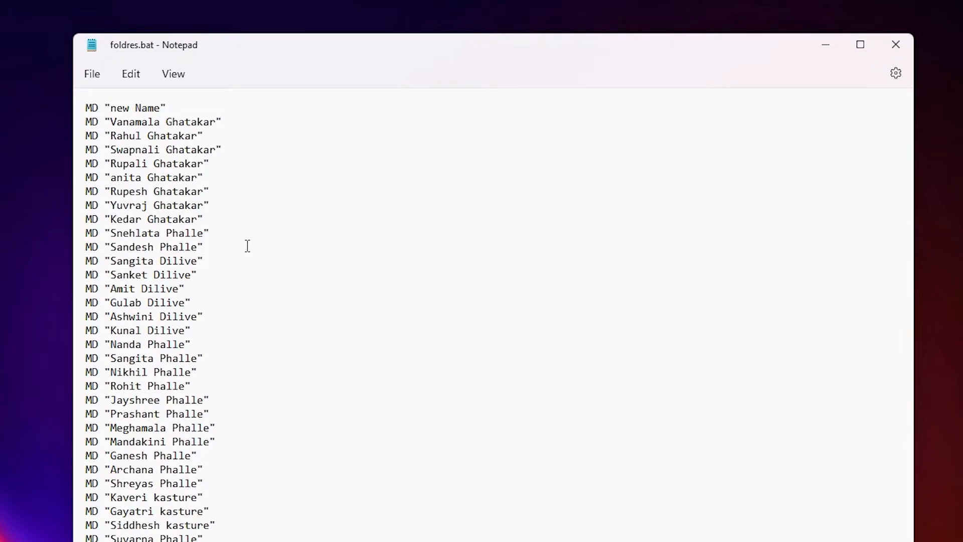
- Replace all of foldres.bat's old MD lines with the copied four-subfolder commands
{"action": "key", "text": "ctrl+a"}
{"action": "key", "text": "BackSpace"}
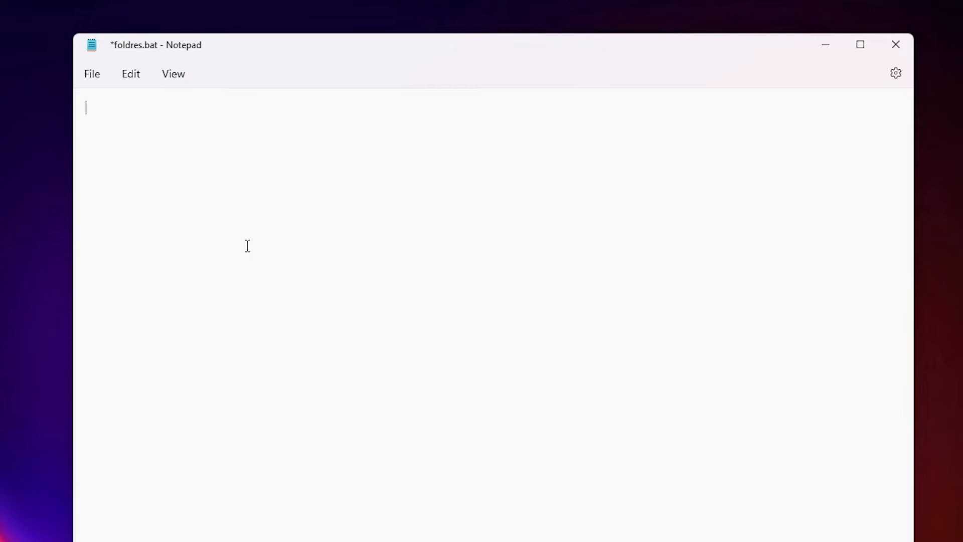
{"action": "right_click", "coordinate": [214, 173]}
{"action": "left_click", "coordinate": [261, 285]}
{"action": "key", "text": "ctrl+a"}
- Check the top of the pasted commands, then close Notepad saving foldres.bat
{"action": "scroll", "coordinate": [854, 331], "scroll_direction": "up", "scroll_amount": 15}
{"action": "scroll", "coordinate": [854, 331], "scroll_direction": "up", "scroll_amount": 20}
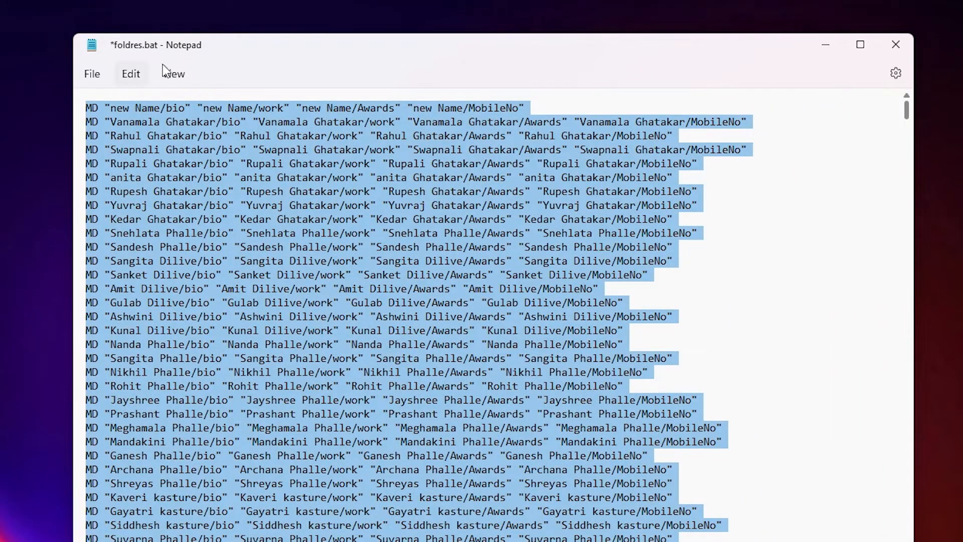
{"action": "left_click", "coordinate": [122, 111]}
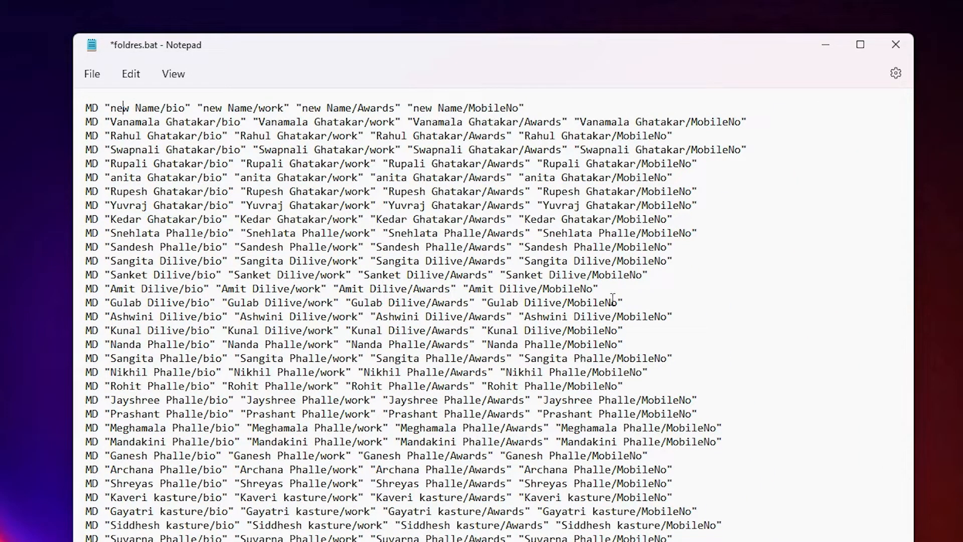
{"action": "left_click", "coordinate": [895, 45]}
{"action": "left_click", "coordinate": [372, 381]}
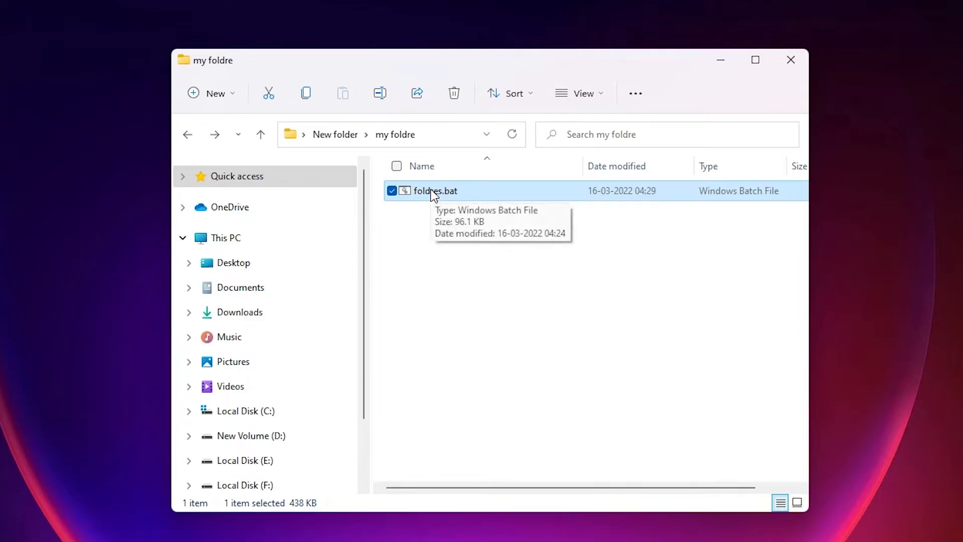
- Run foldres.bat to create each name folder with bio, work, Awards and MobileNo subfolders
{"action": "double_click", "coordinate": [447, 195]}
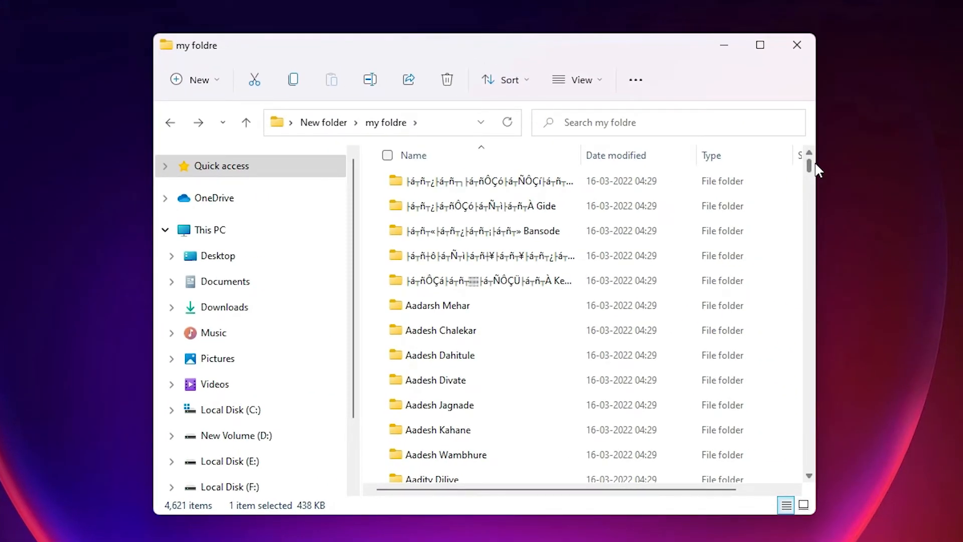
{"action": "double_click", "coordinate": [456, 306]}
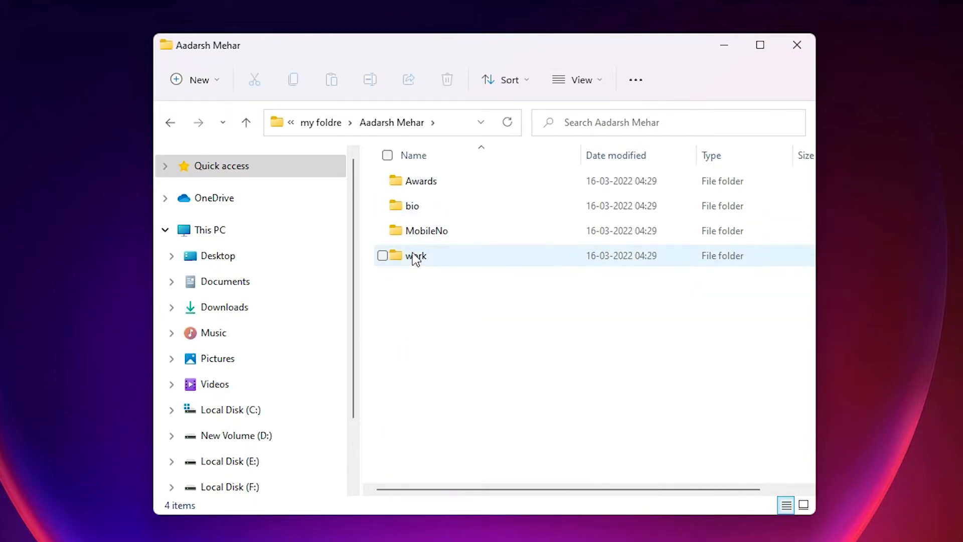
{"action": "key", "text": "alt+Left"}
{"action": "scroll", "coordinate": [539, 431], "scroll_direction": "down", "scroll_amount": 2}
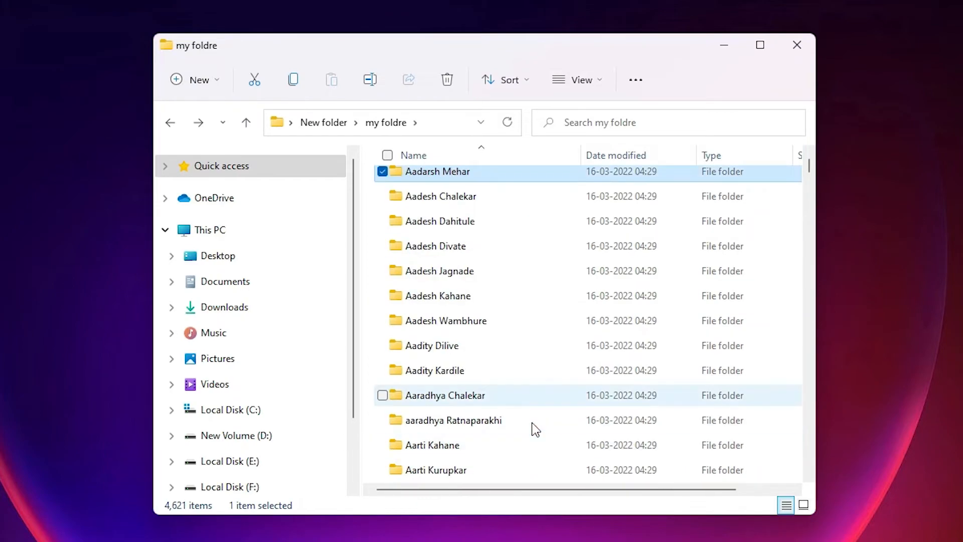
{"action": "double_click", "coordinate": [451, 375]}
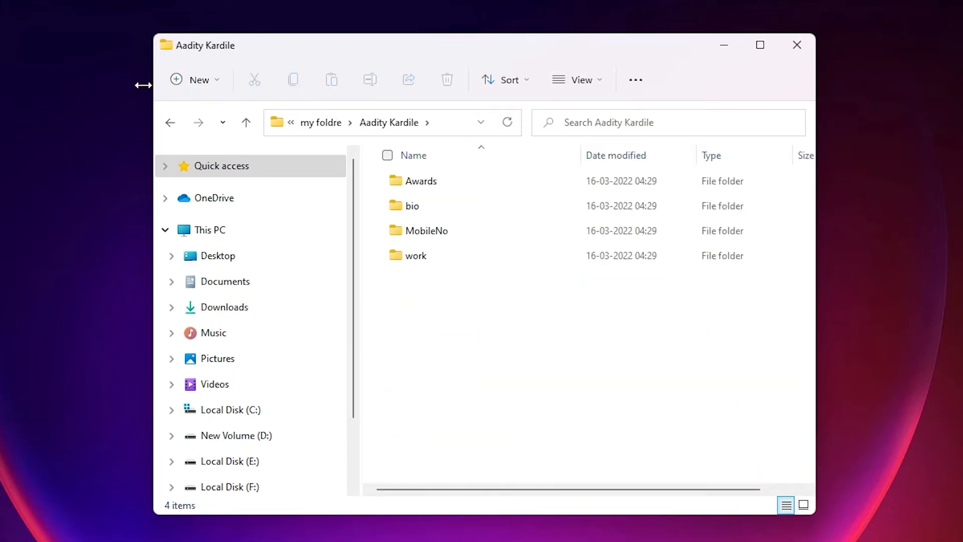
{"action": "left_click", "coordinate": [168, 121]}
{"action": "left_click", "coordinate": [170, 122]}
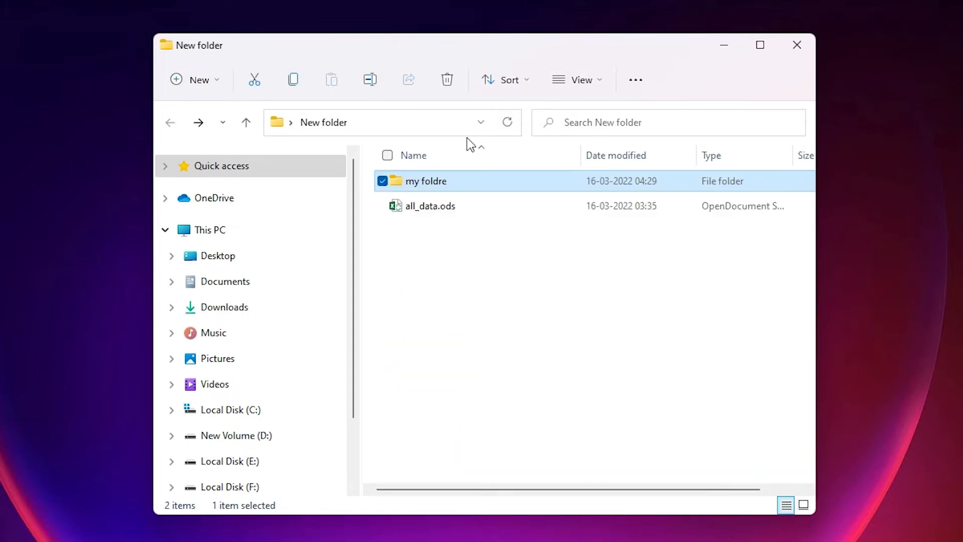
{"action": "right_click", "coordinate": [427, 186]}
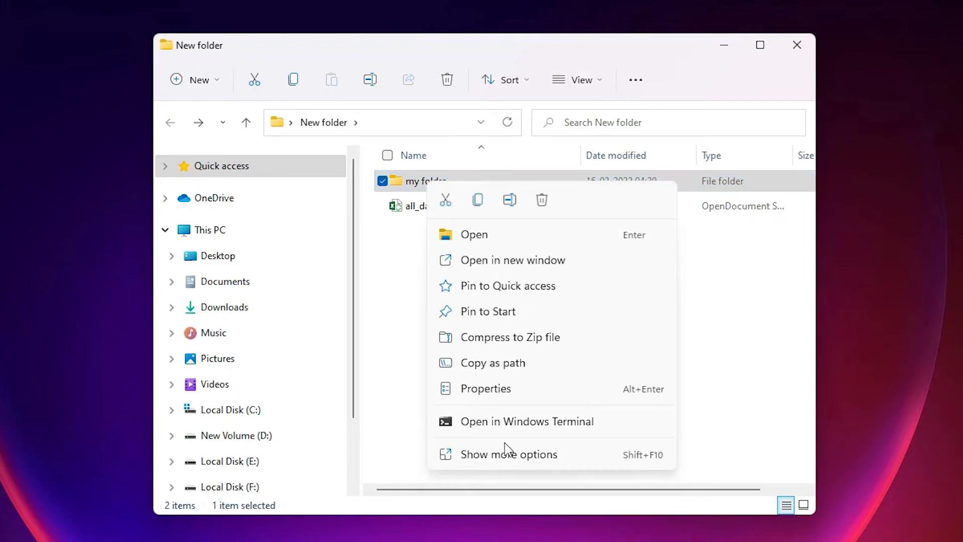
{"action": "left_click", "coordinate": [485, 391]}
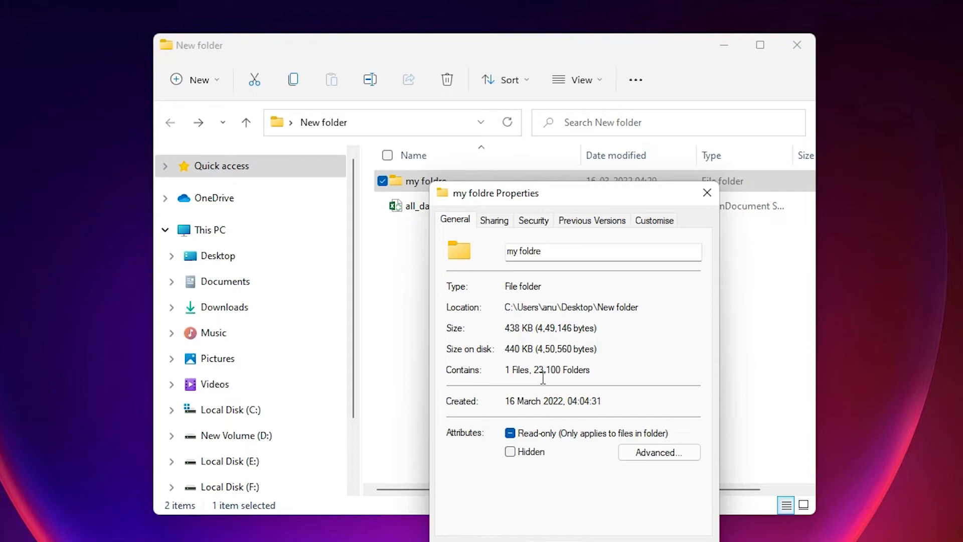
{"action": "left_click", "coordinate": [632, 537]}
{"action": "double_click", "coordinate": [421, 184]}
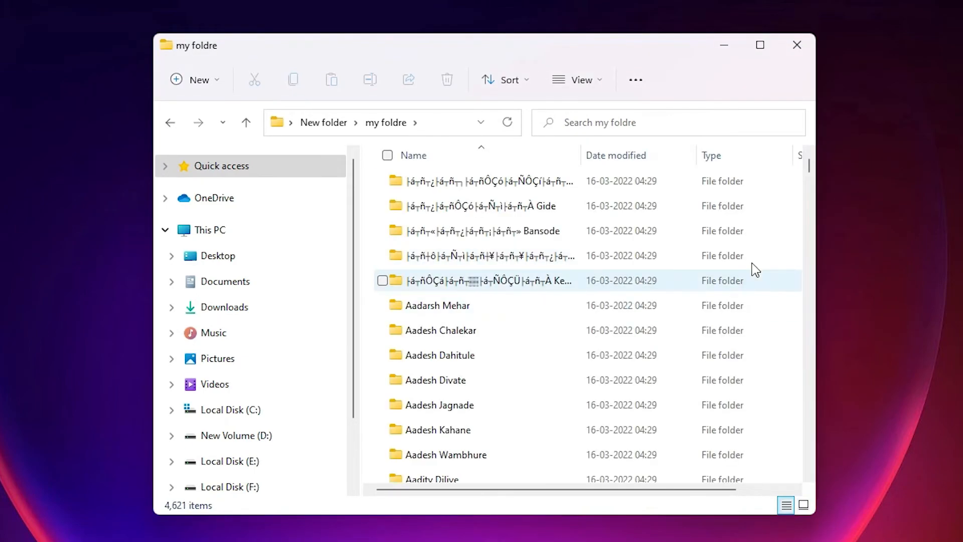
{"action": "left_click_drag", "start_coordinate": [813, 169], "coordinate": [810, 477]}
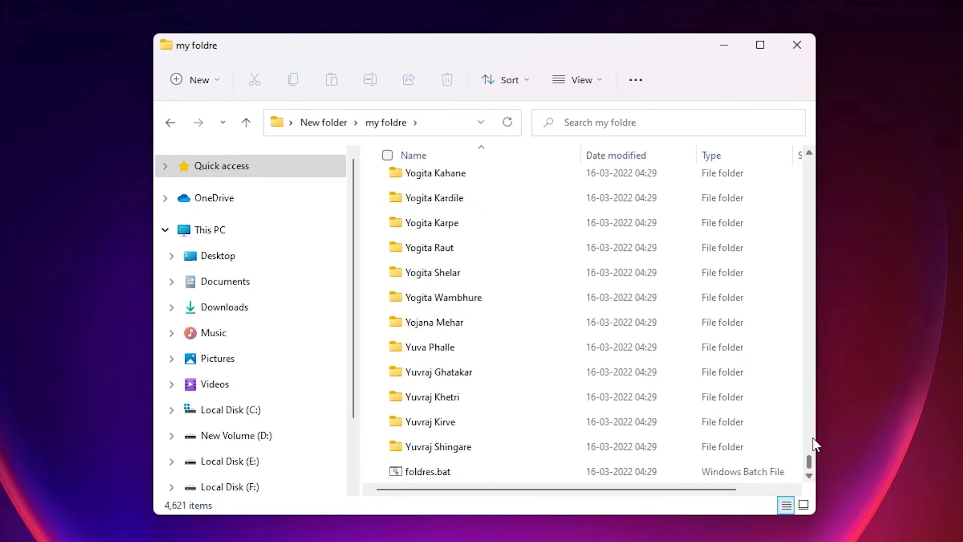